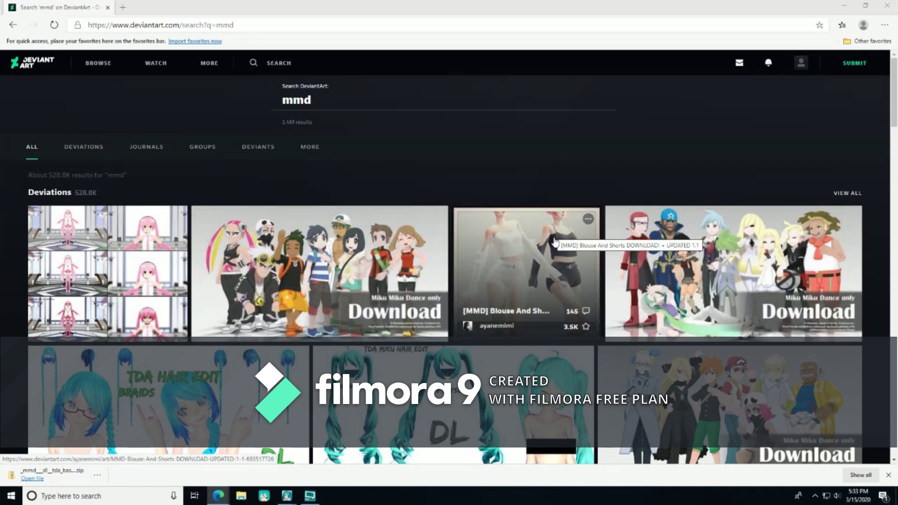
Scroll through the search results, then jump back to the top.
{"action": "scroll", "coordinate": [554, 242], "scroll_direction": "down", "scroll_amount": 6}
{"action": "scroll", "coordinate": [554, 241], "scroll_direction": "up", "scroll_amount": 3}
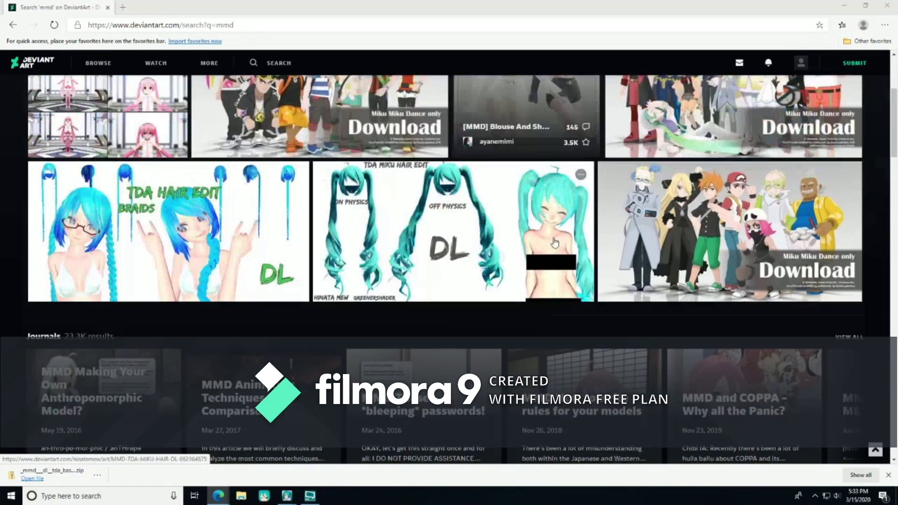
{"action": "scroll", "coordinate": [555, 241], "scroll_direction": "up", "scroll_amount": 3}
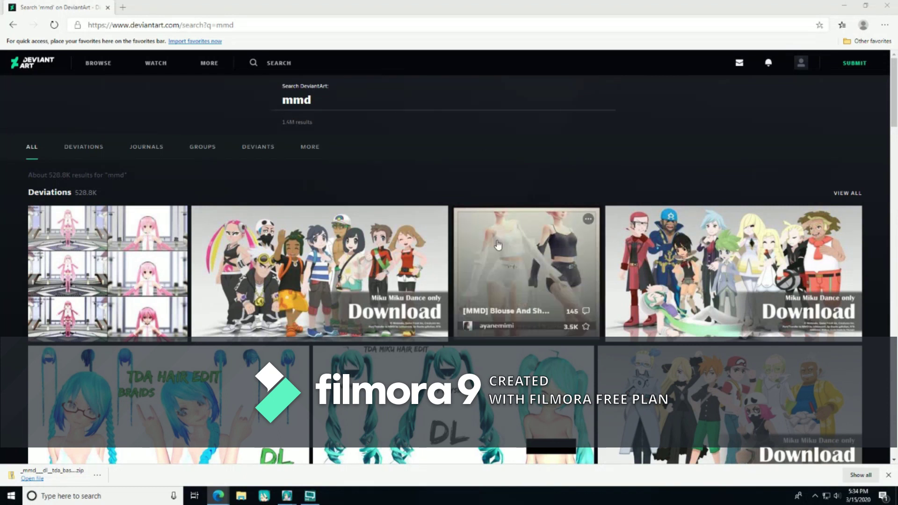
{"action": "scroll", "coordinate": [492, 256], "scroll_direction": "down", "scroll_amount": 2}
{"action": "scroll", "coordinate": [493, 257], "scroll_direction": "down", "scroll_amount": 2}
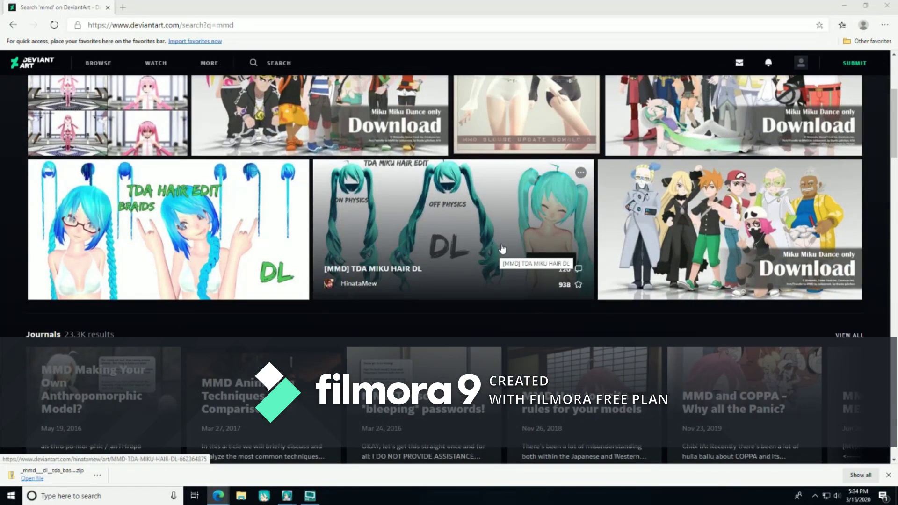
{"action": "scroll", "coordinate": [514, 243], "scroll_direction": "down", "scroll_amount": 5}
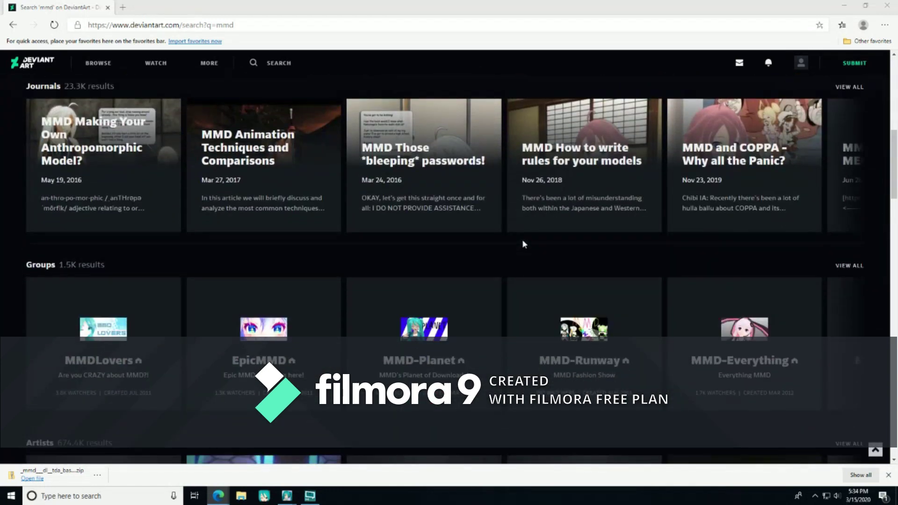
{"action": "scroll", "coordinate": [538, 243], "scroll_direction": "down", "scroll_amount": 8}
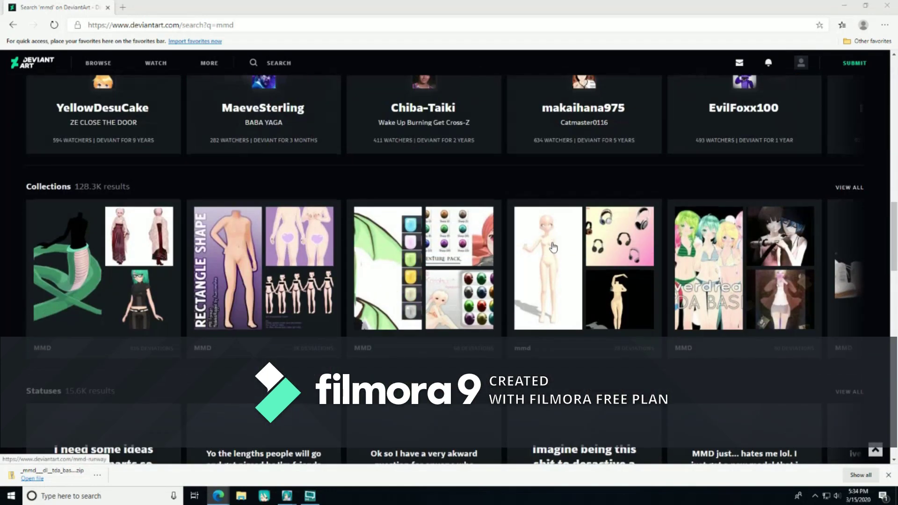
{"action": "scroll", "coordinate": [553, 247], "scroll_direction": "down", "scroll_amount": 4}
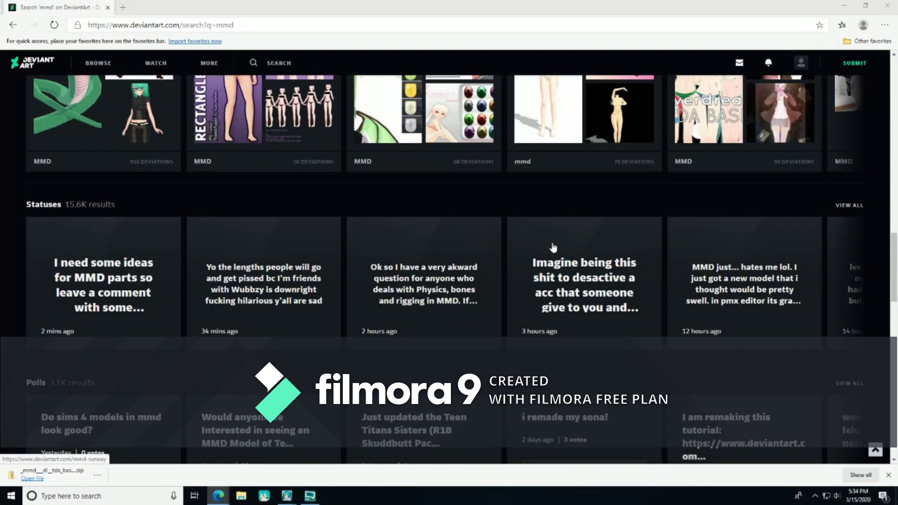
{"action": "scroll", "coordinate": [553, 247], "scroll_direction": "down", "scroll_amount": 8}
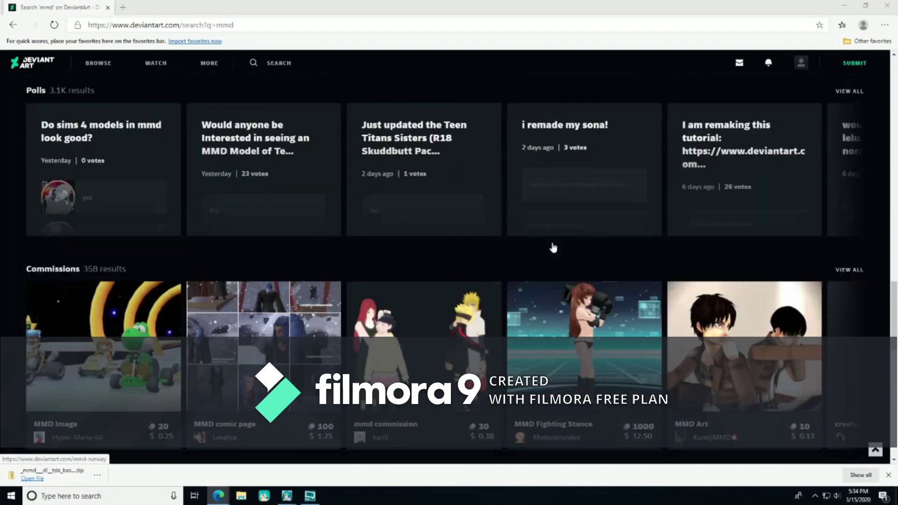
{"action": "scroll", "coordinate": [553, 247], "scroll_direction": "down", "scroll_amount": 4}
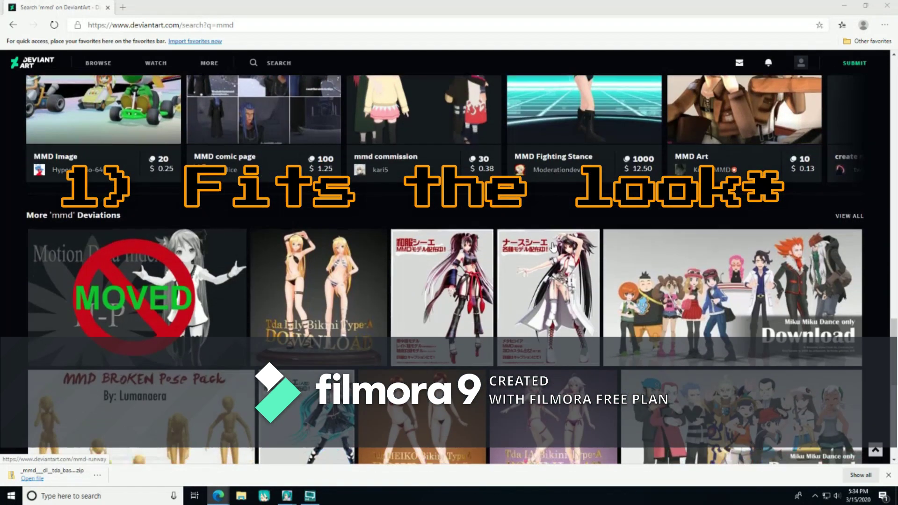
{"action": "scroll", "coordinate": [554, 247], "scroll_direction": "down", "scroll_amount": 3}
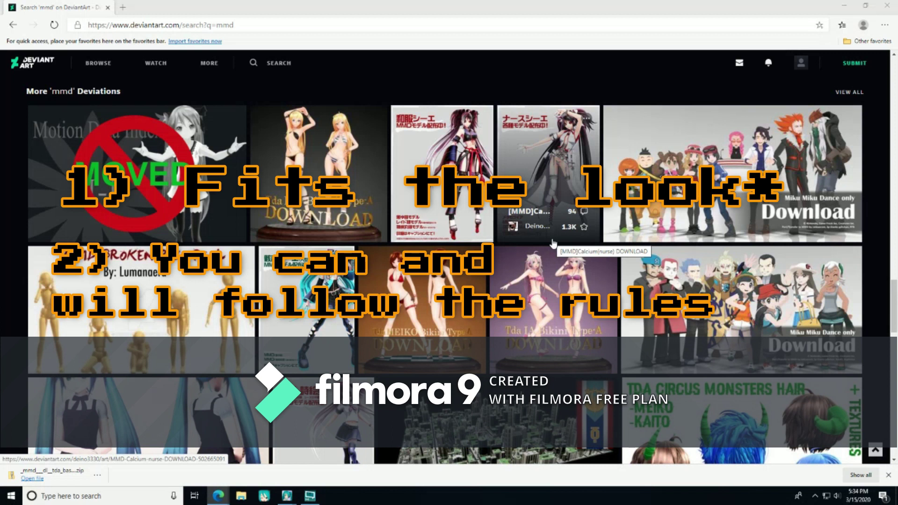
{"action": "scroll", "coordinate": [552, 247], "scroll_direction": "down", "scroll_amount": 2}
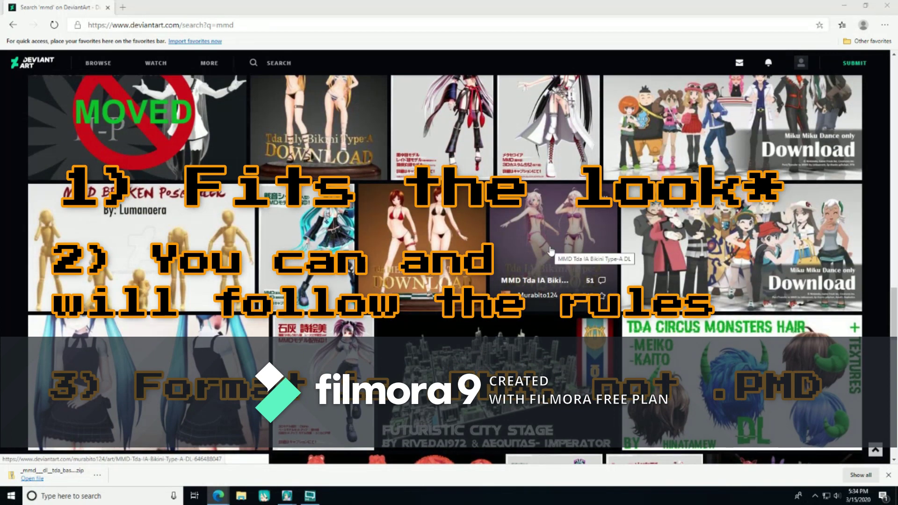
{"action": "key", "text": "Home"}
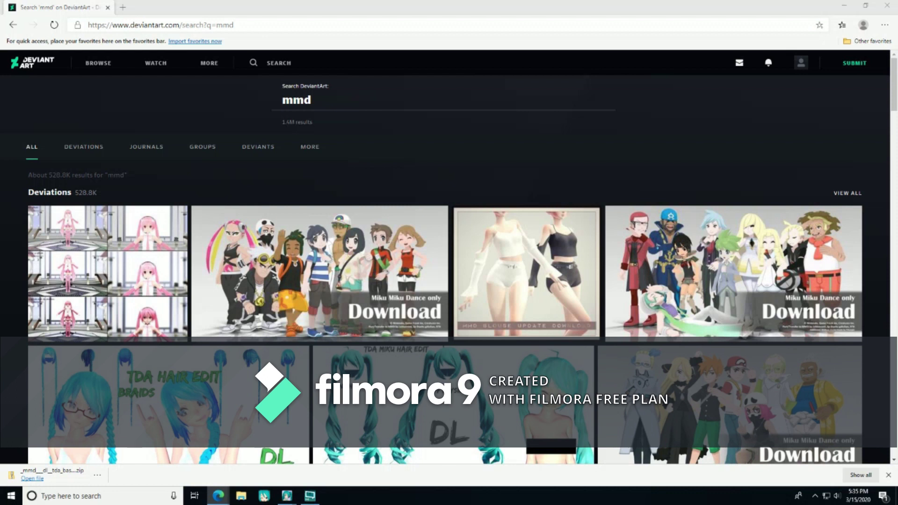
Extract the TDA base zip into its TdaCandyGirlbyLSG folder under MMD Model.
{"action": "key", "text": "super+e"}
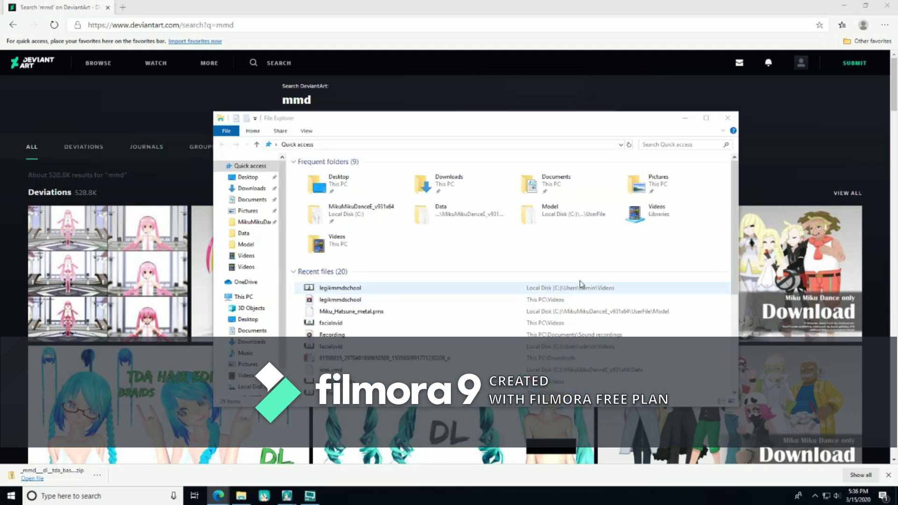
{"action": "left_click", "coordinate": [246, 244]}
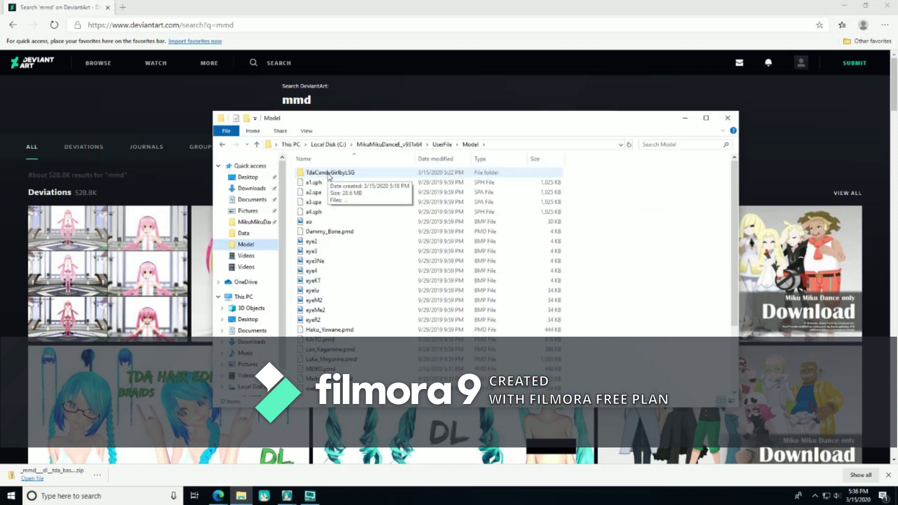
{"action": "double_click", "coordinate": [328, 173]}
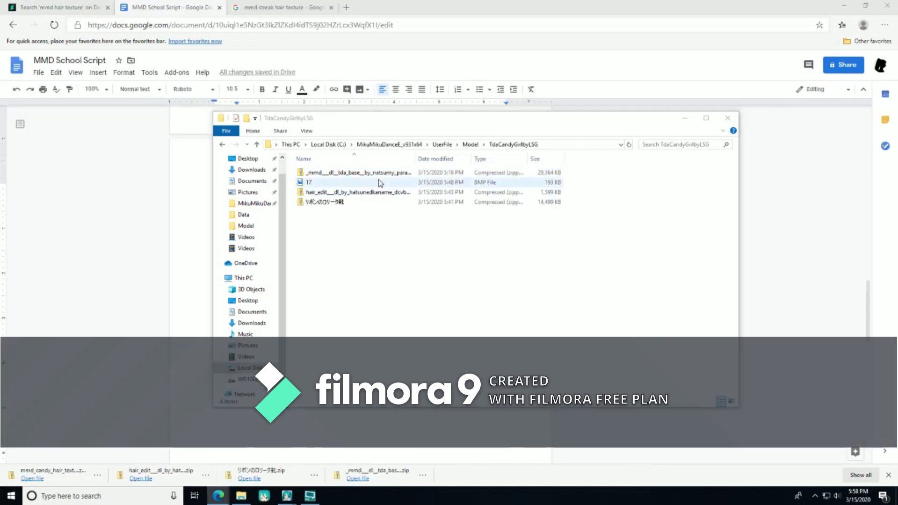
{"action": "left_click", "coordinate": [380, 173]}
{"action": "right_click", "coordinate": [380, 176]}
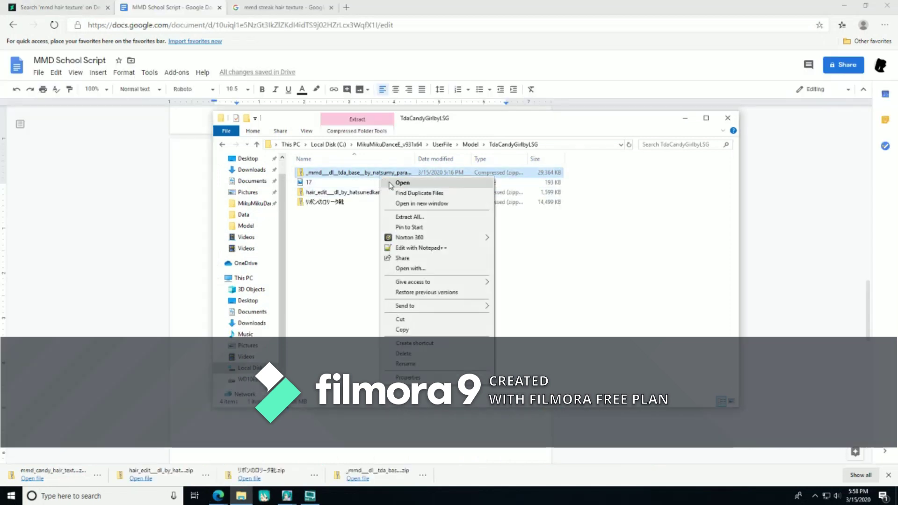
{"action": "left_click", "coordinate": [405, 217]}
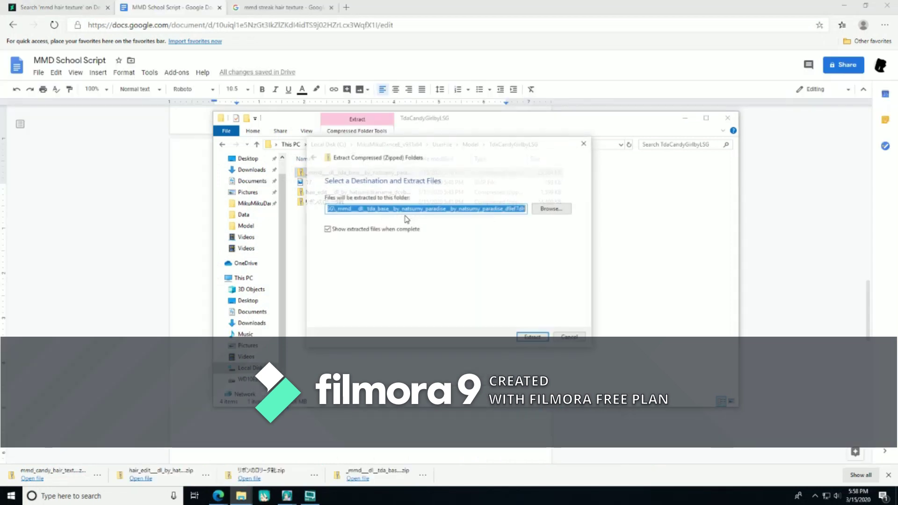
{"action": "left_click", "coordinate": [533, 336]}
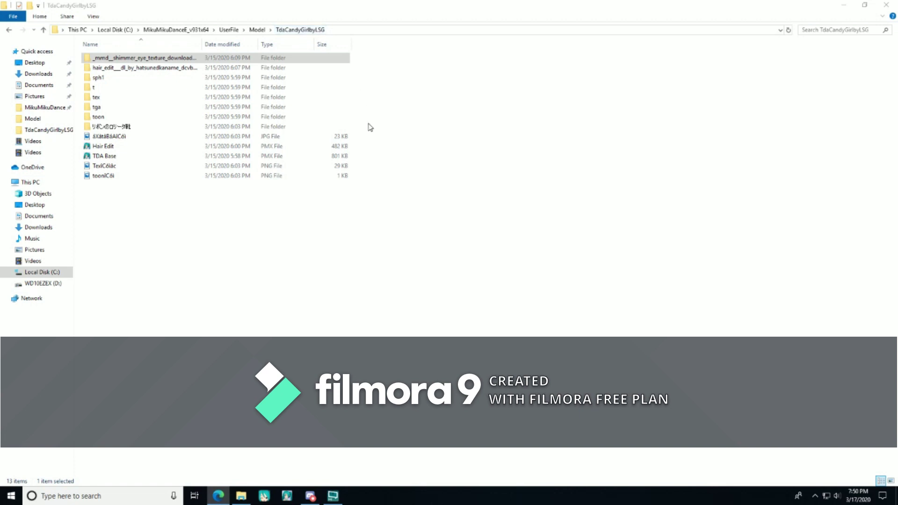
Select the tex folder, then browse into the Shimmer Eye textures and pick texture 24.
{"action": "left_click", "coordinate": [139, 103]}
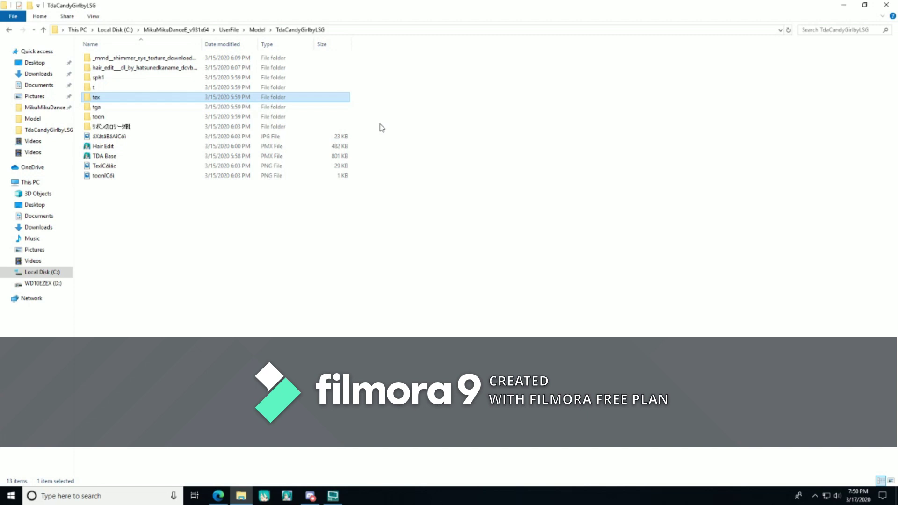
{"action": "double_click", "coordinate": [221, 60]}
{"action": "double_click", "coordinate": [221, 60]}
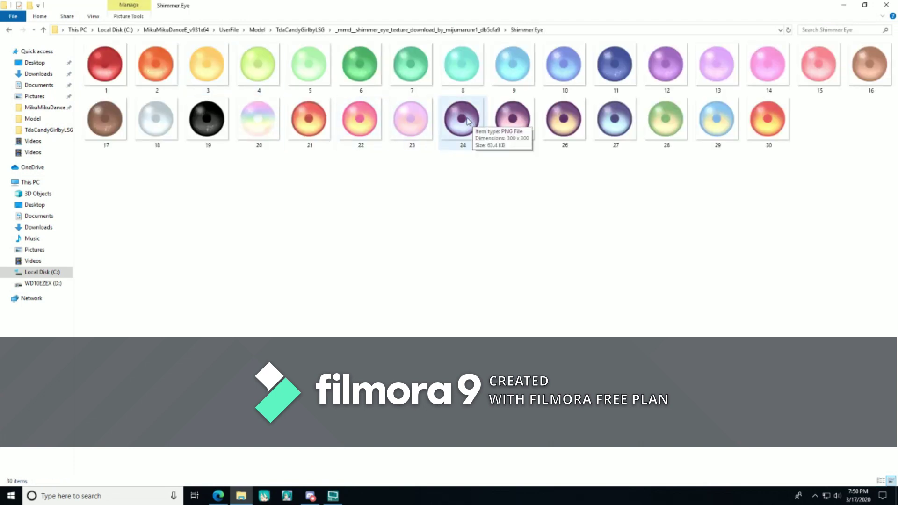
{"action": "left_click", "coordinate": [466, 125]}
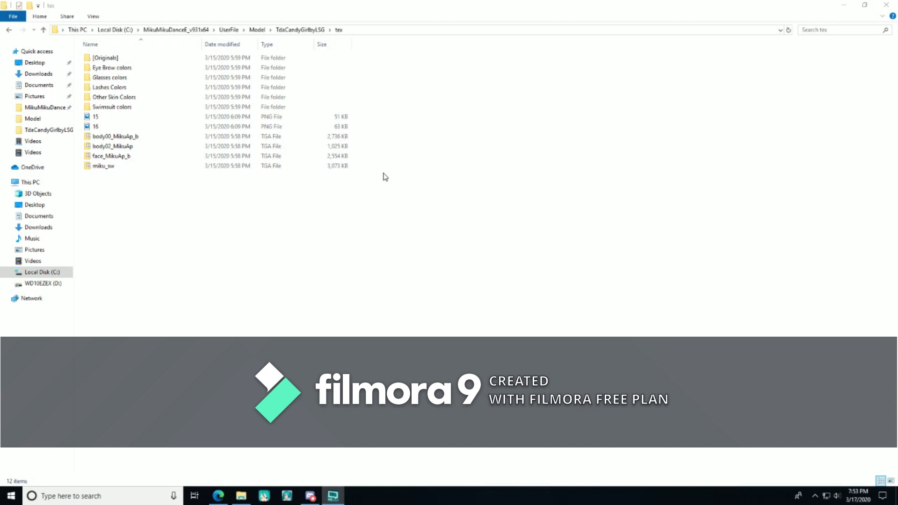
Open TDA Base.pmx from the TdaCandyGirlbyLSG folder in PMX Editor and maximize the 3D view.
{"action": "left_click", "coordinate": [45, 131]}
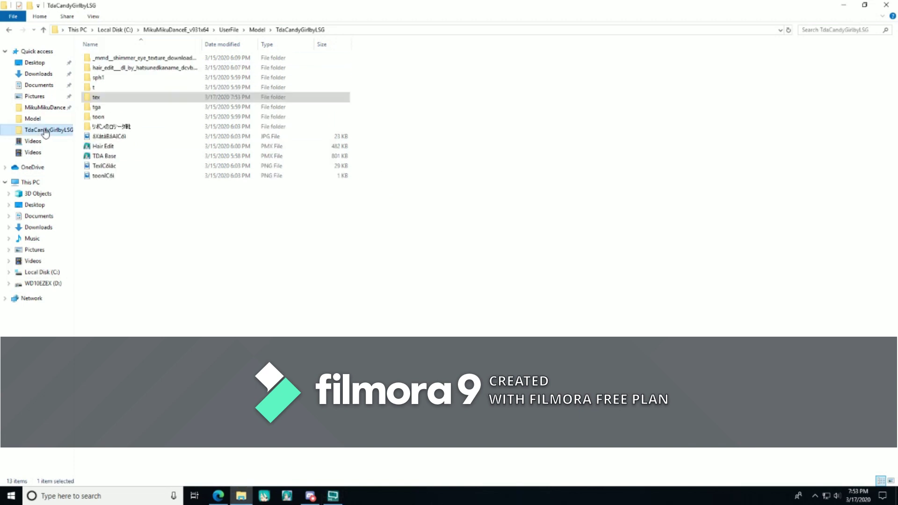
{"action": "left_click", "coordinate": [121, 161]}
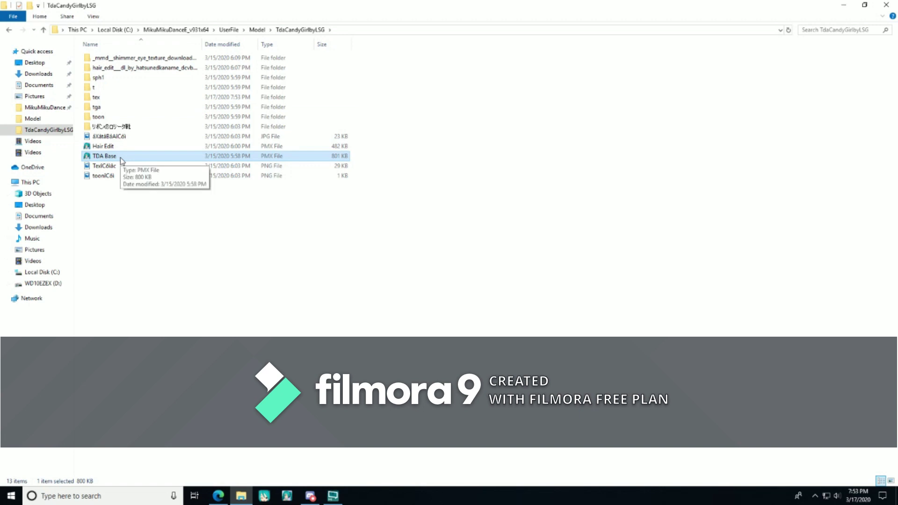
{"action": "left_click", "coordinate": [121, 161]}
{"action": "right_click", "coordinate": [120, 161]}
{"action": "left_click", "coordinate": [149, 156]}
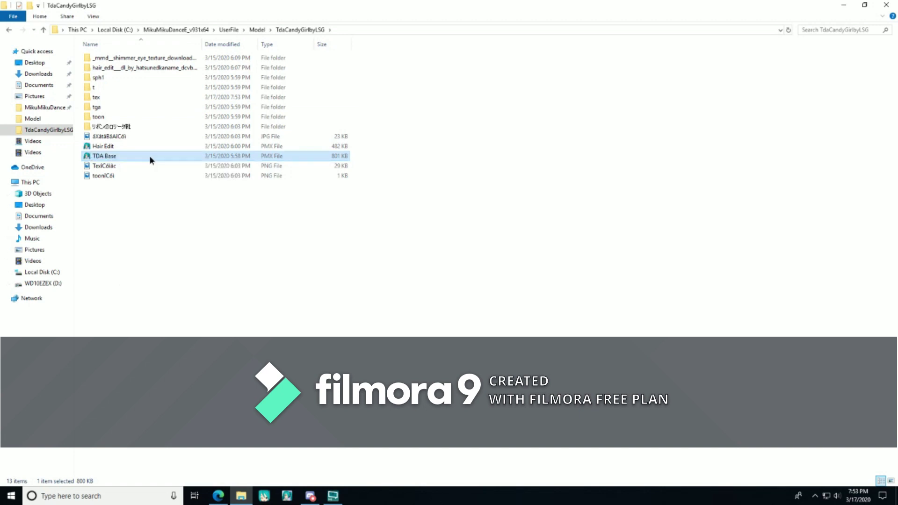
{"action": "double_click", "coordinate": [149, 156]}
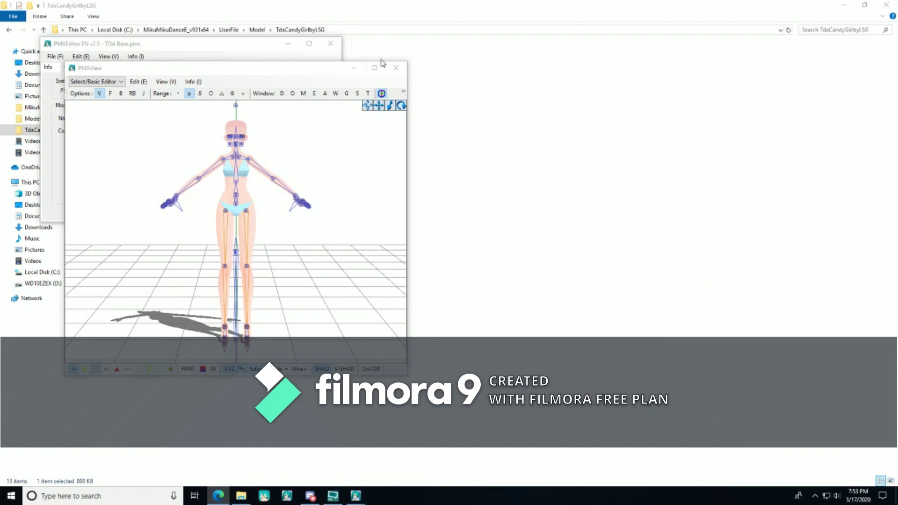
{"action": "left_click", "coordinate": [374, 68]}
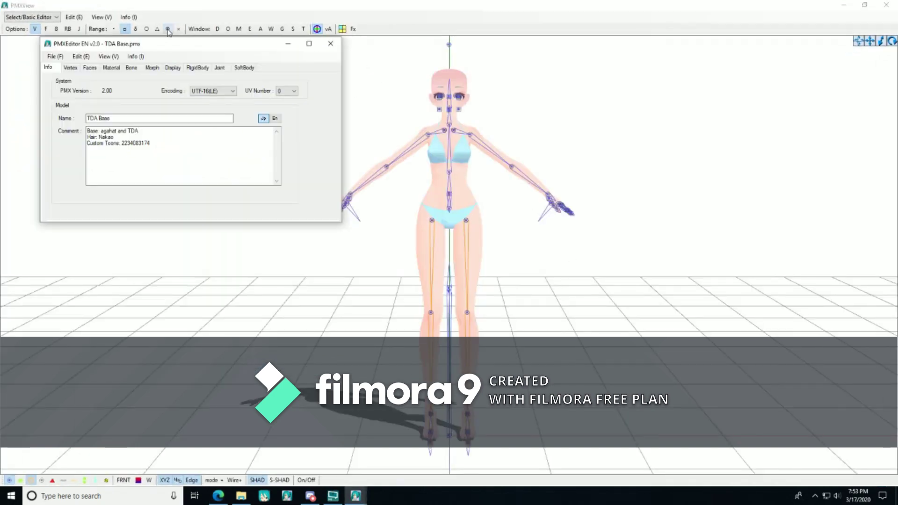
{"action": "left_click", "coordinate": [239, 31]}
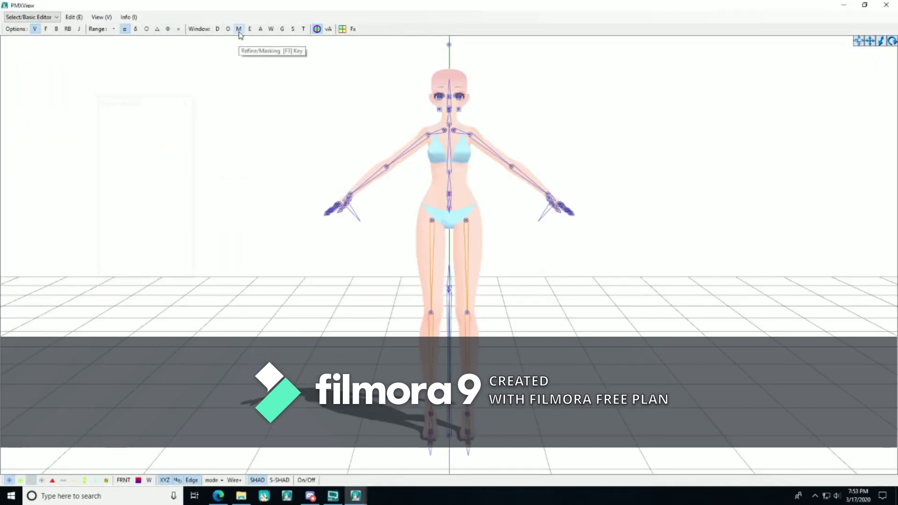
{"action": "left_click", "coordinate": [239, 31]}
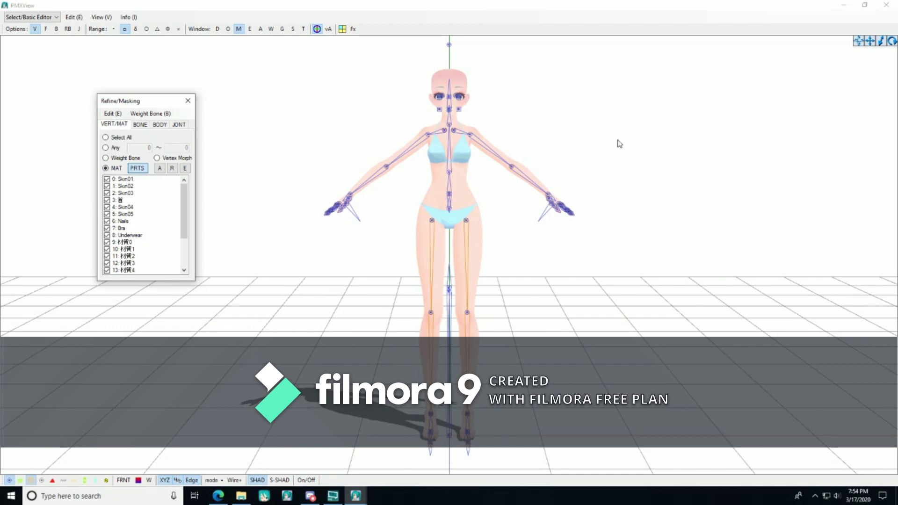
{"action": "scroll", "coordinate": [619, 142], "scroll_direction": "up", "scroll_amount": 5}
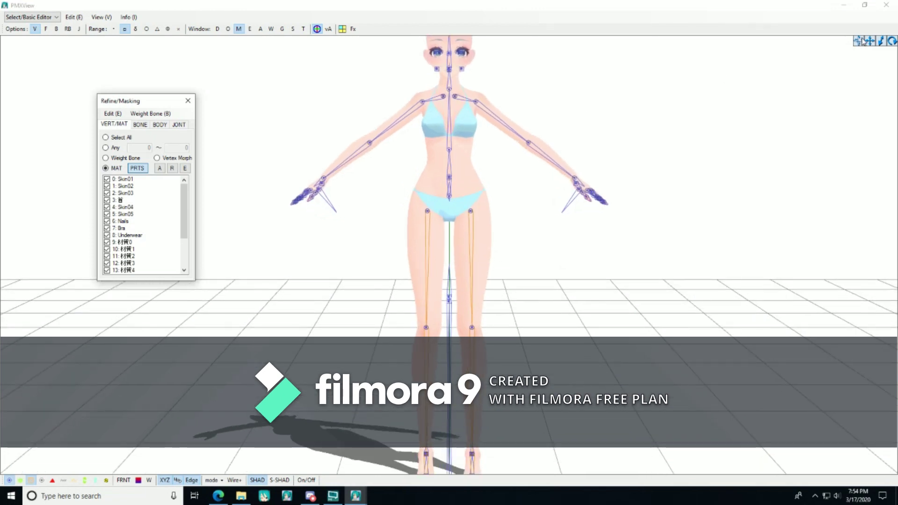
{"action": "left_click_drag", "start_coordinate": [864, 41], "coordinate": [865, 50]}
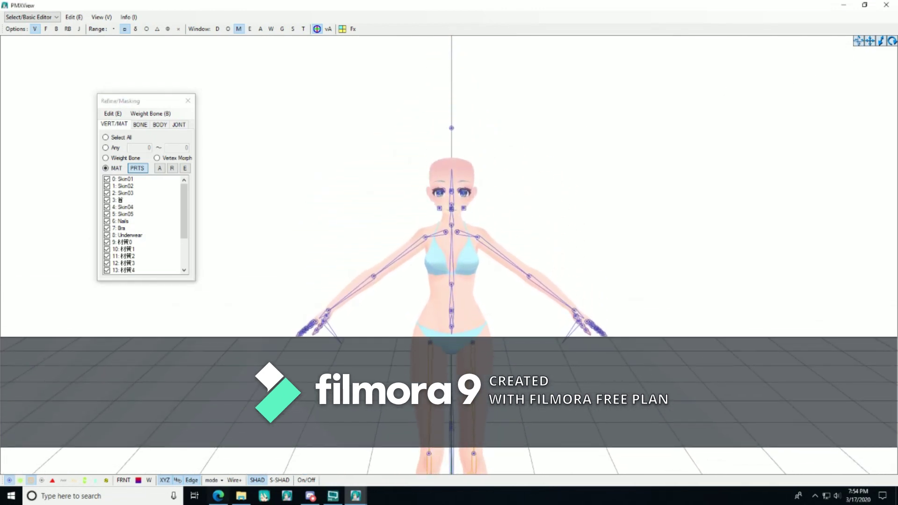
{"action": "left_click", "coordinate": [9, 482]}
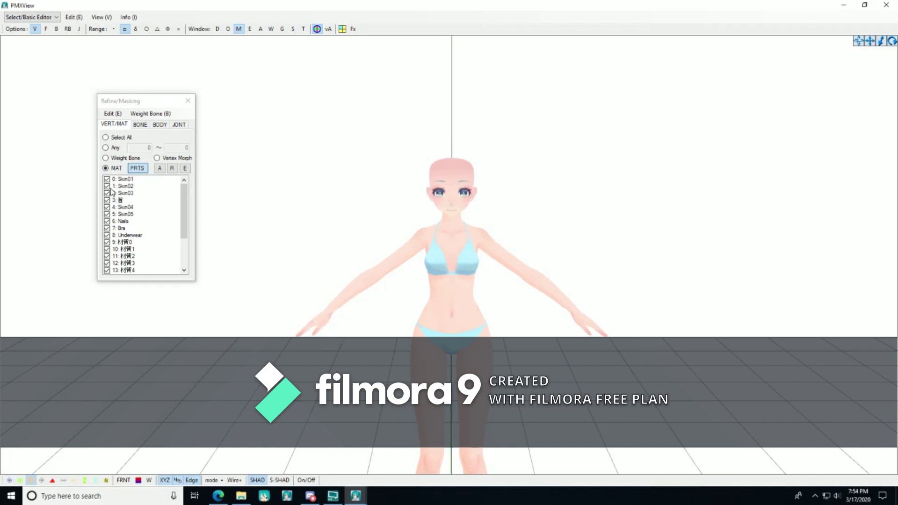
{"action": "left_click", "coordinate": [113, 187]}
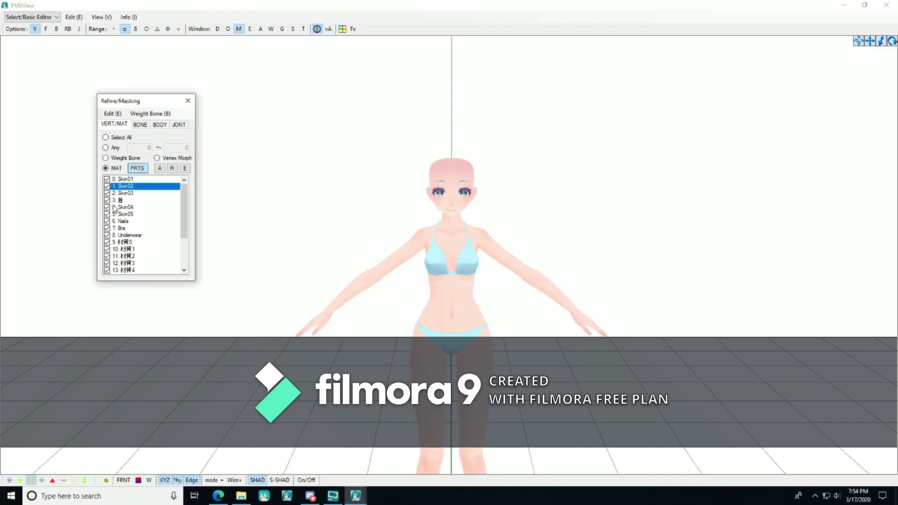
{"action": "left_click", "coordinate": [108, 207]}
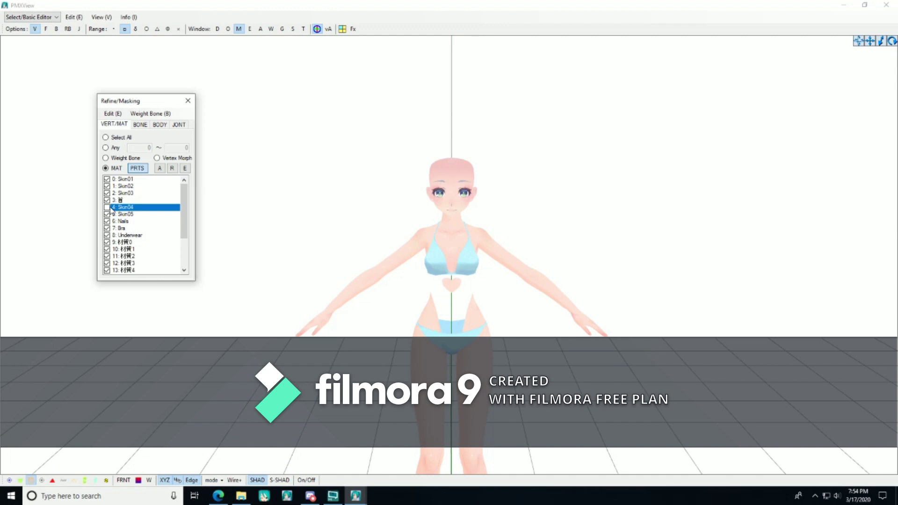
{"action": "left_click", "coordinate": [108, 207]}
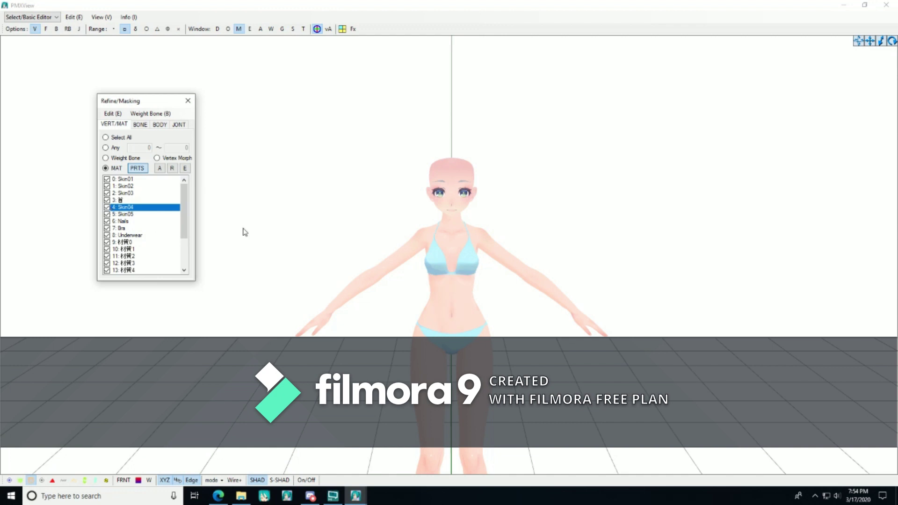
{"action": "left_click", "coordinate": [107, 207]}
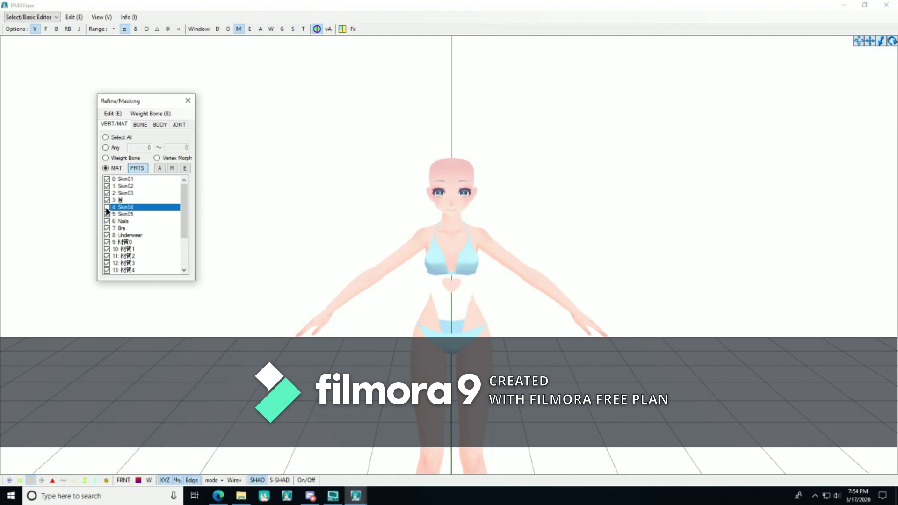
{"action": "left_click", "coordinate": [107, 208]}
{"action": "scroll", "coordinate": [110, 249], "scroll_direction": "down", "scroll_amount": 1}
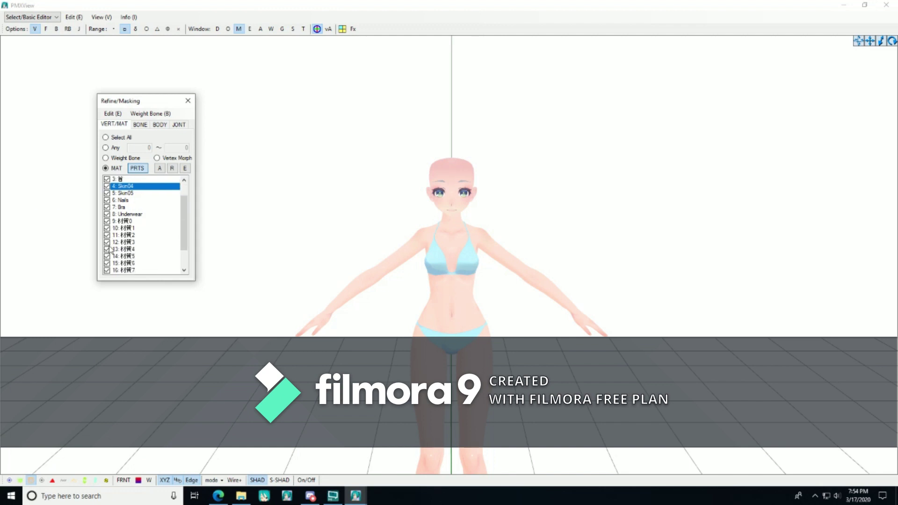
{"action": "left_click", "coordinate": [107, 257]}
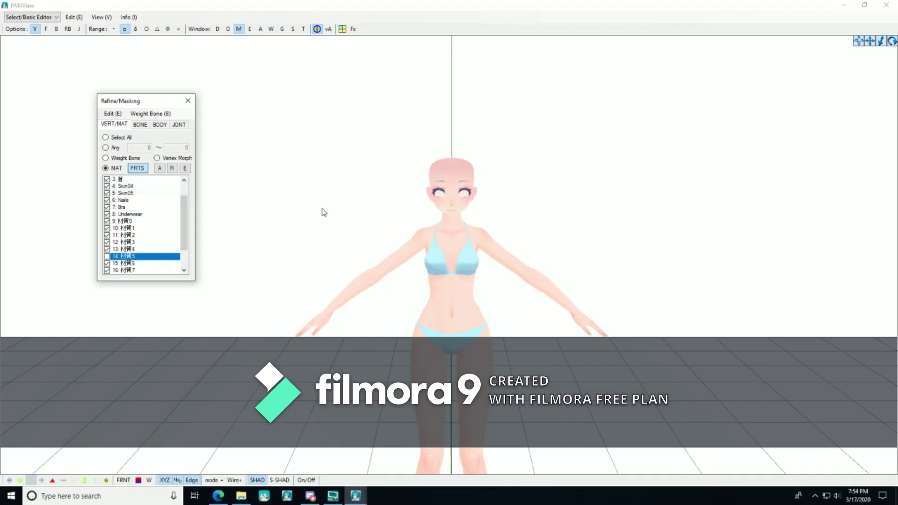
{"action": "left_click", "coordinate": [108, 257]}
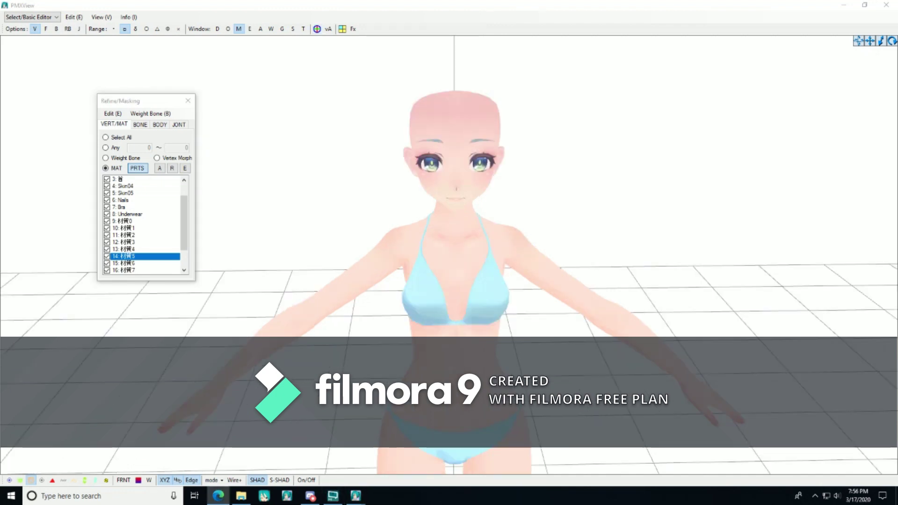
Uncheck every material, then show only the eye material 14: 材質5.
{"action": "right_click", "coordinate": [134, 260]}
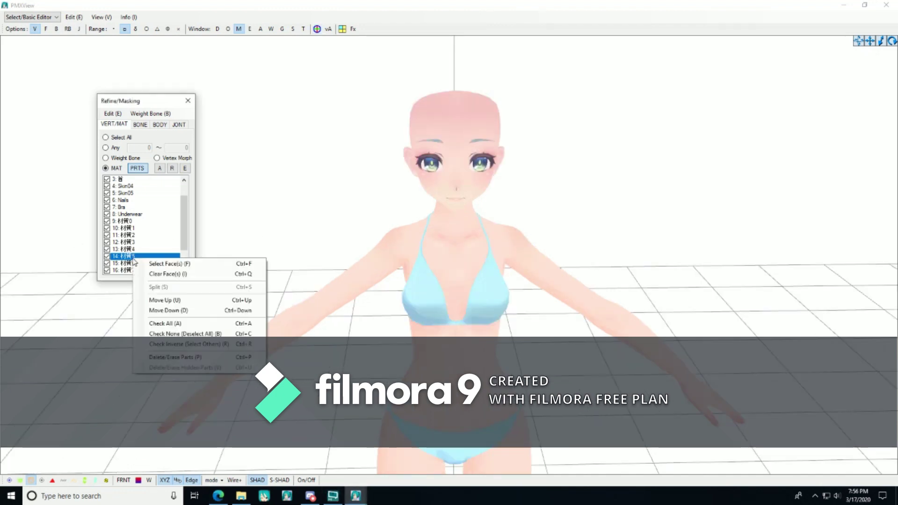
{"action": "left_click", "coordinate": [170, 334]}
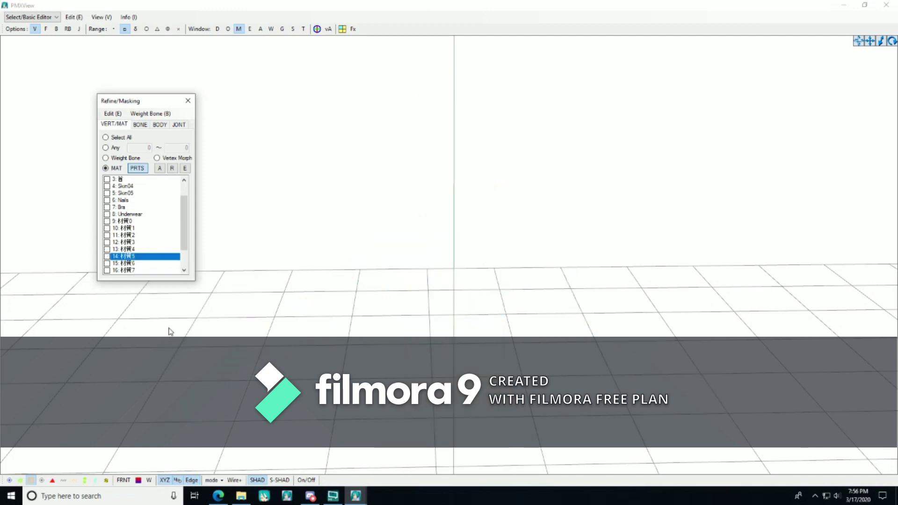
{"action": "left_click", "coordinate": [107, 256]}
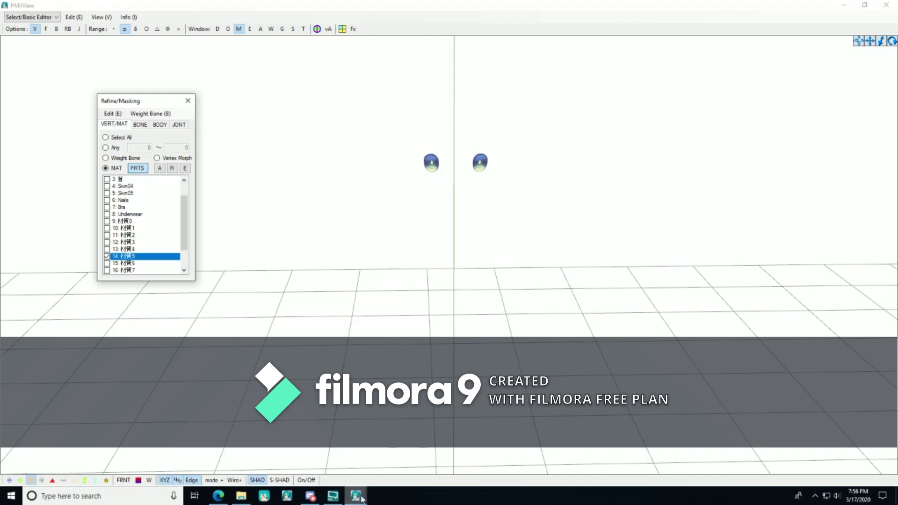
Load material 14: 材質5 on the Material tab and select the end of its texture path.
{"action": "mouse_move", "coordinate": [363, 498]}
{"action": "left_click", "coordinate": [304, 456]}
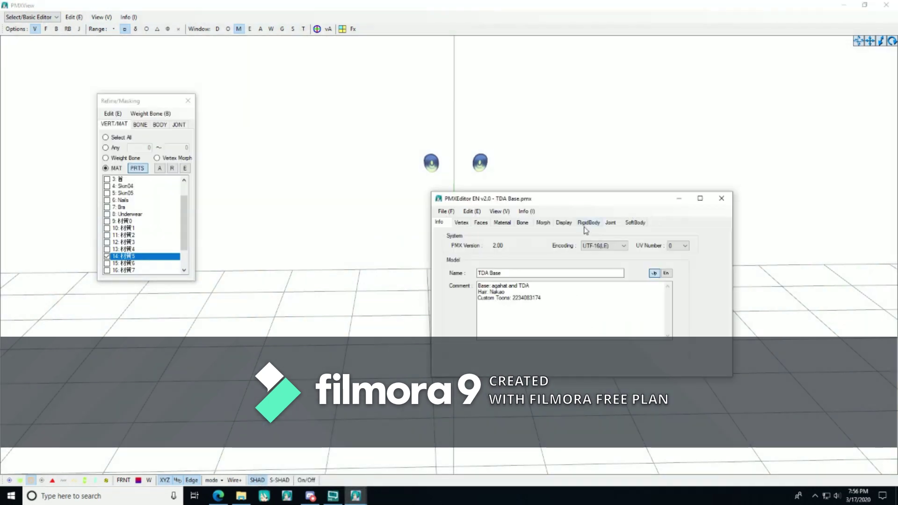
{"action": "left_click", "coordinate": [503, 223]}
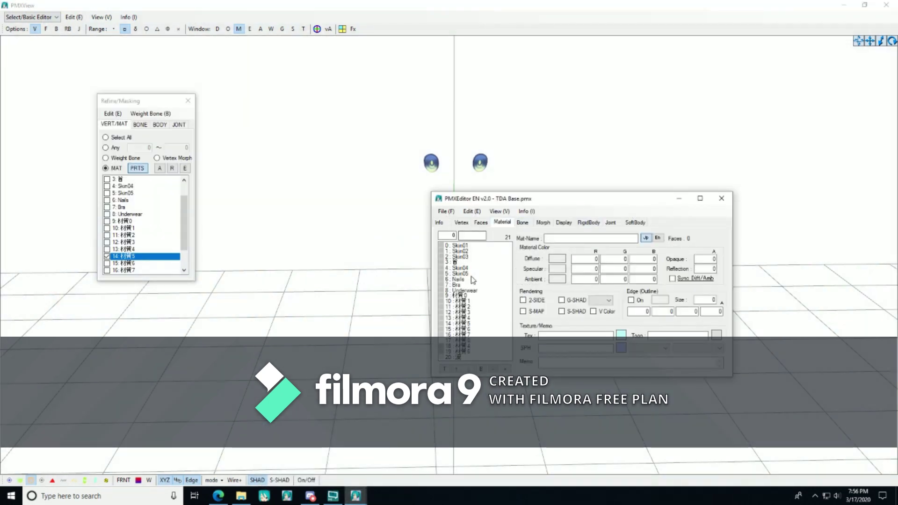
{"action": "left_click", "coordinate": [454, 323]}
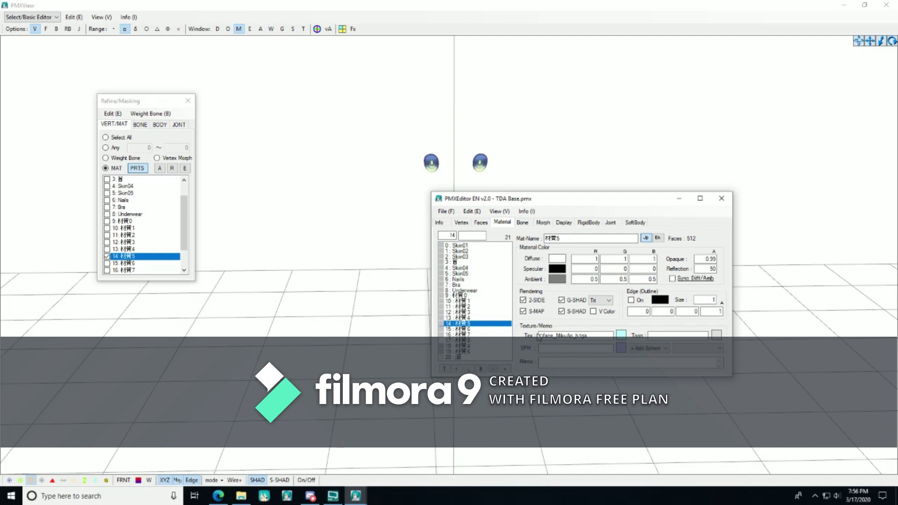
{"action": "left_click", "coordinate": [608, 335]}
{"action": "left_click_drag", "start_coordinate": [600, 335], "coordinate": [556, 336]}
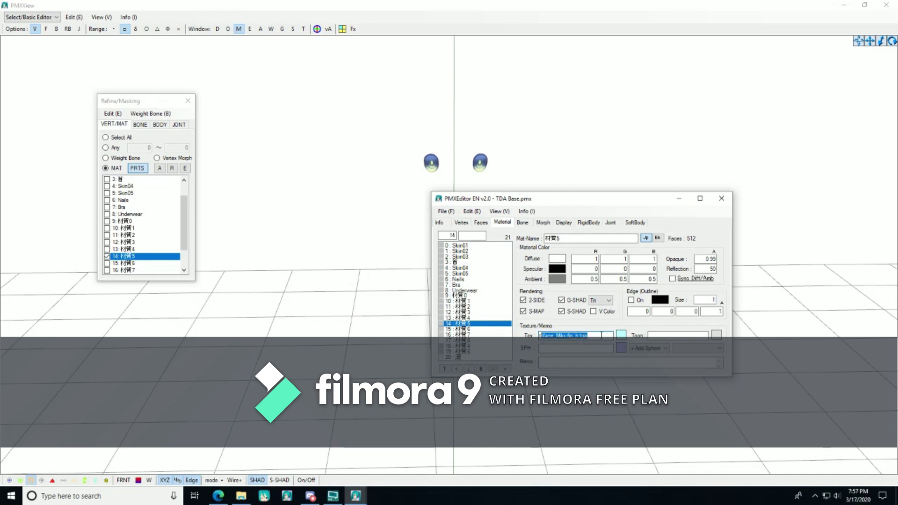
Check the model's tex folder in File Explorer for the eye texture Tex/15.png.
{"action": "mouse_move", "coordinate": [242, 499]}
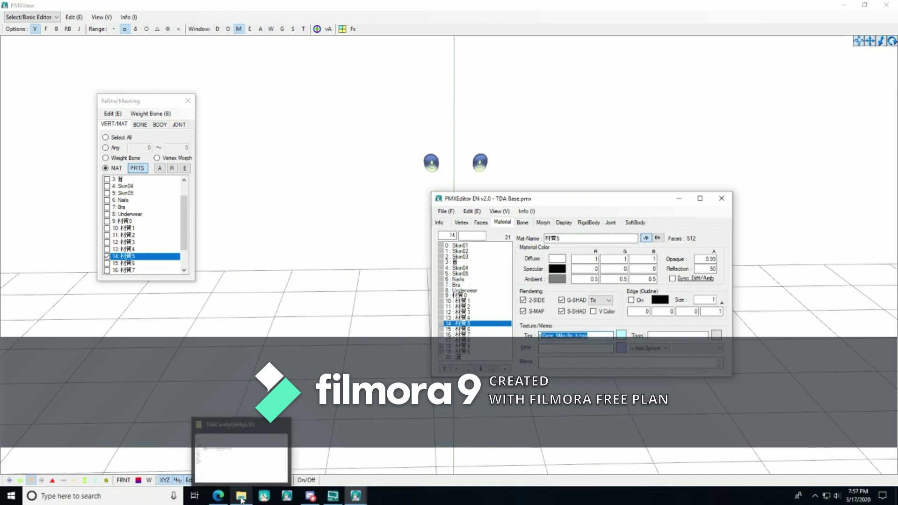
{"action": "left_click", "coordinate": [241, 498]}
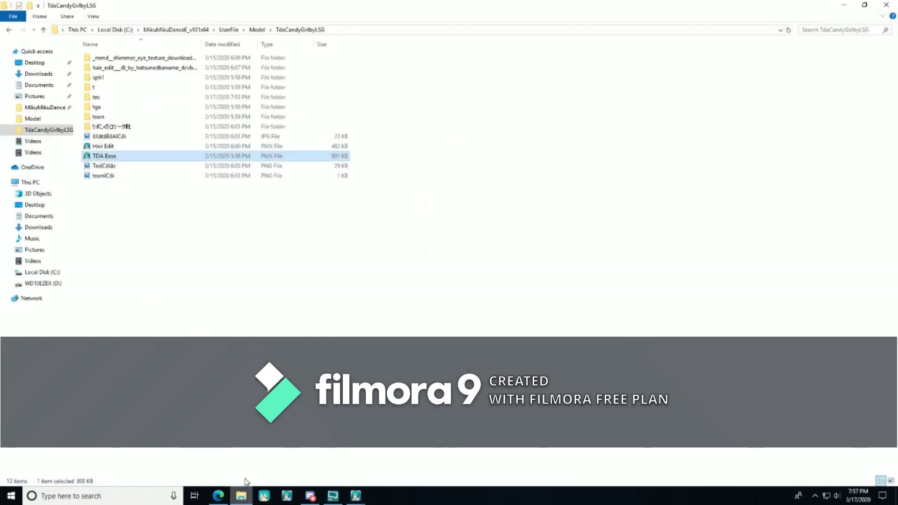
{"action": "left_click", "coordinate": [98, 97]}
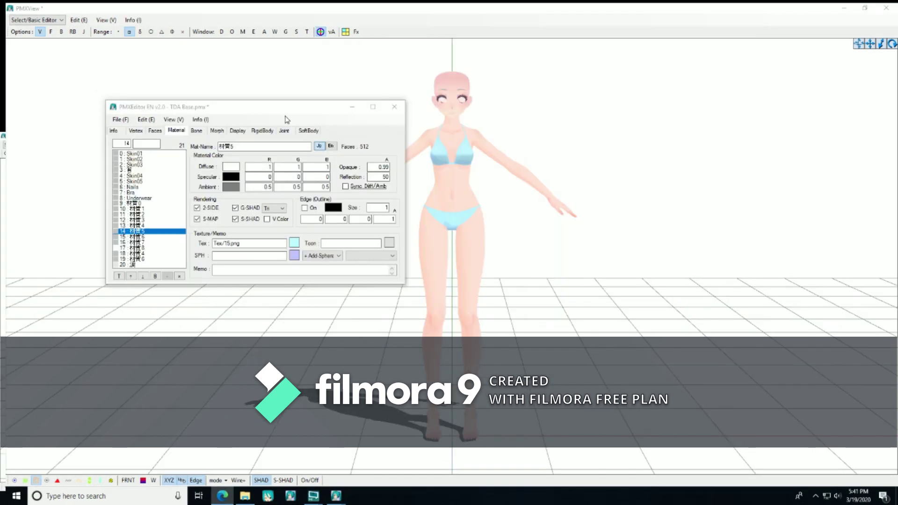
Launch the UV Exporter plug-in and load the UV mesh of material 14: 材質5.
{"action": "left_click", "coordinate": [148, 123]}
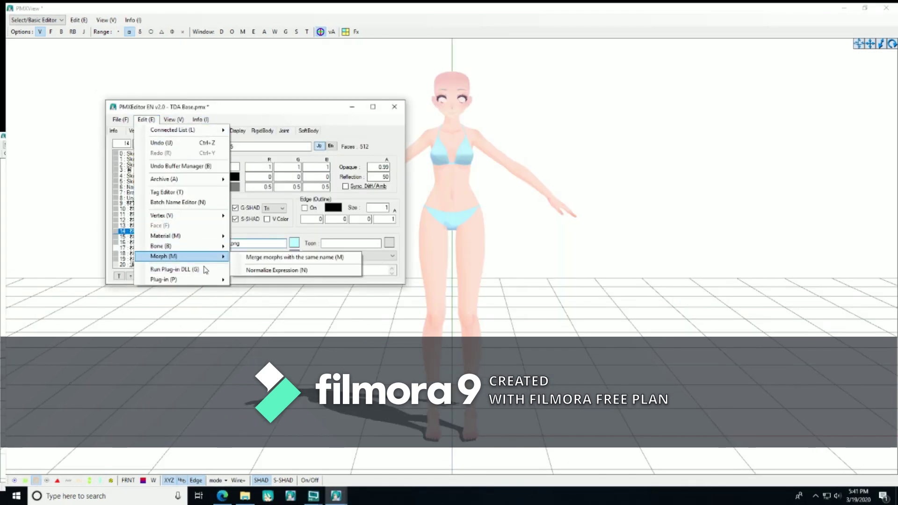
{"action": "mouse_move", "coordinate": [206, 280]}
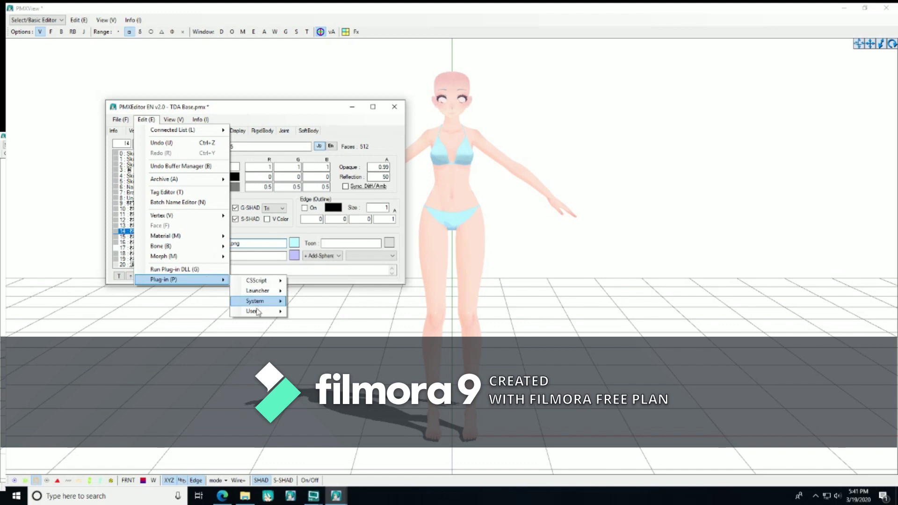
{"action": "mouse_move", "coordinate": [258, 311]}
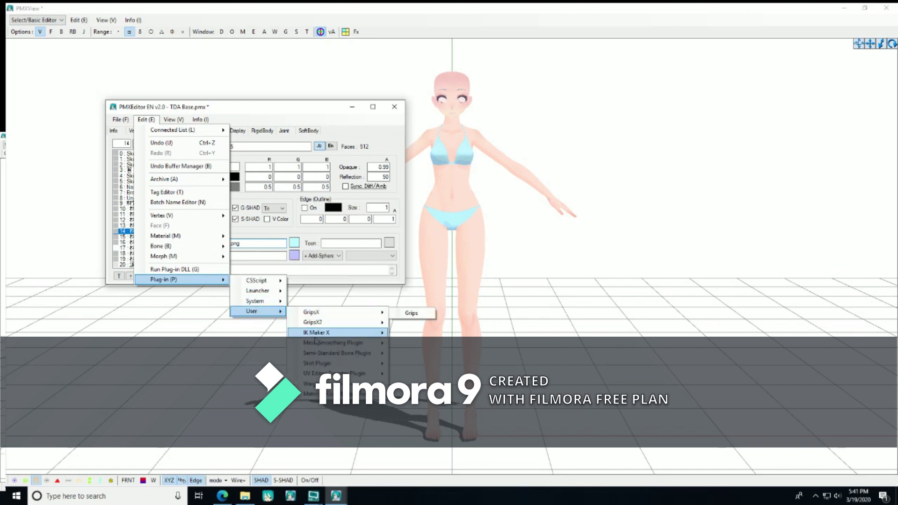
{"action": "mouse_move", "coordinate": [333, 374]}
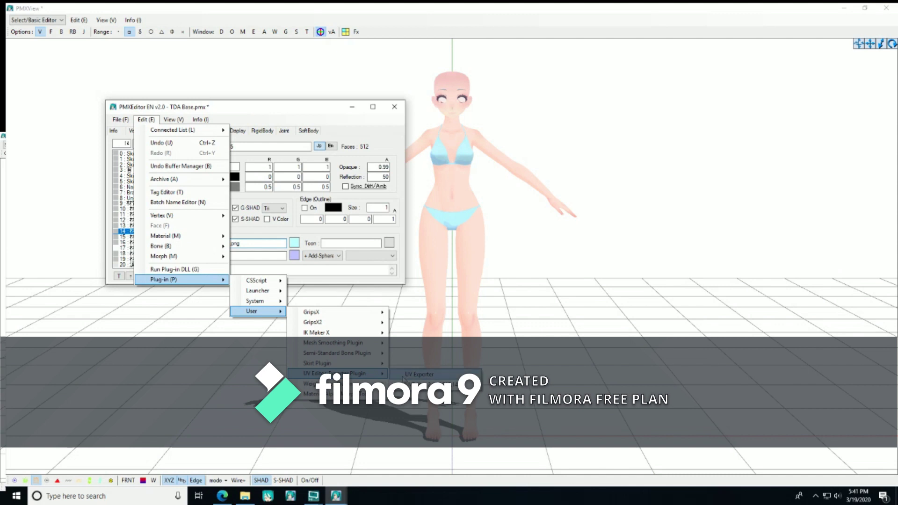
{"action": "left_click", "coordinate": [420, 374]}
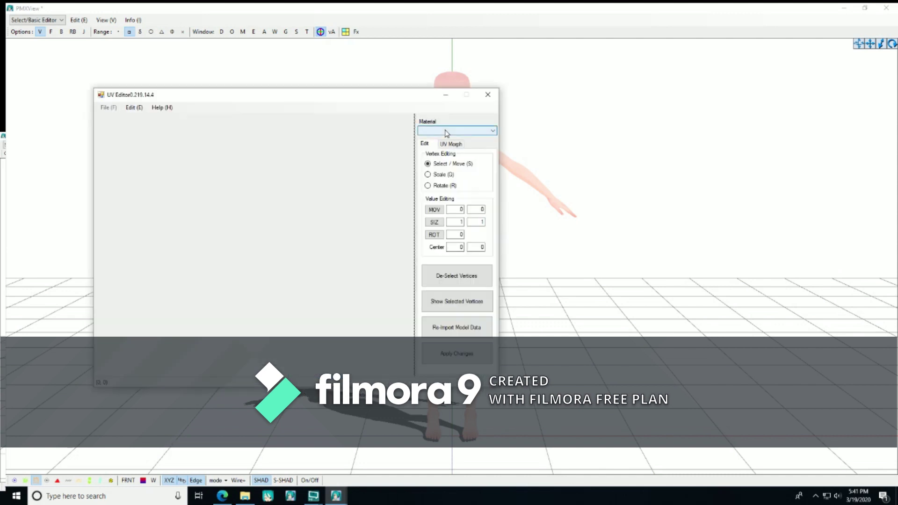
{"action": "left_click", "coordinate": [445, 131]}
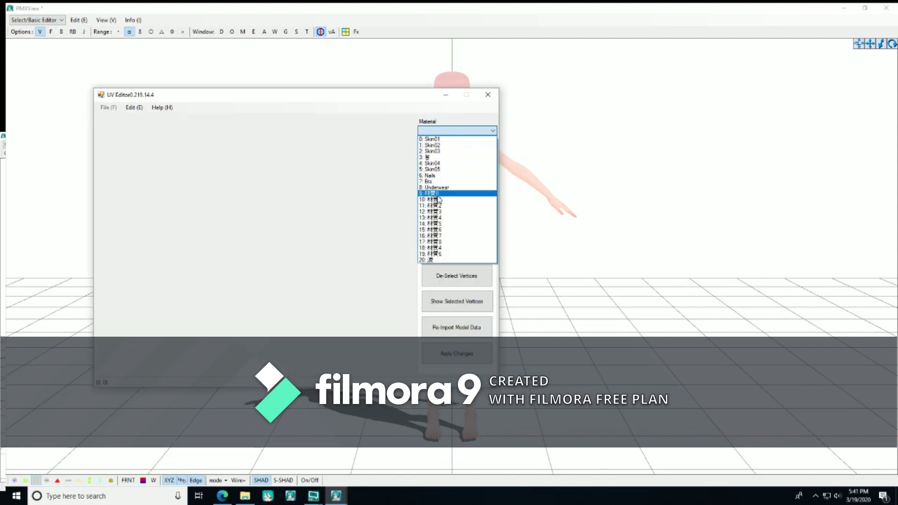
{"action": "left_click", "coordinate": [439, 225]}
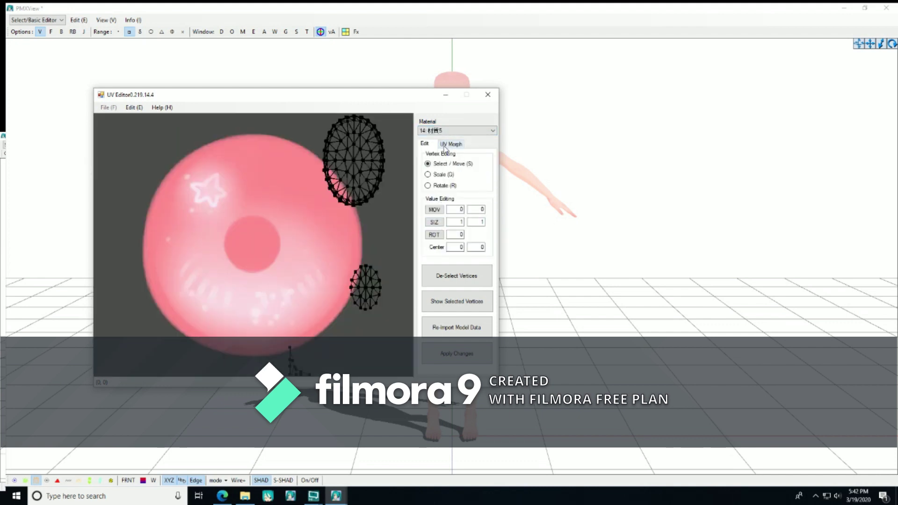
Select the eye UV vertices, then move and stretch them into a tall oval centred on the pink sphere.
{"action": "scroll", "coordinate": [342, 234], "scroll_direction": "down", "scroll_amount": 1}
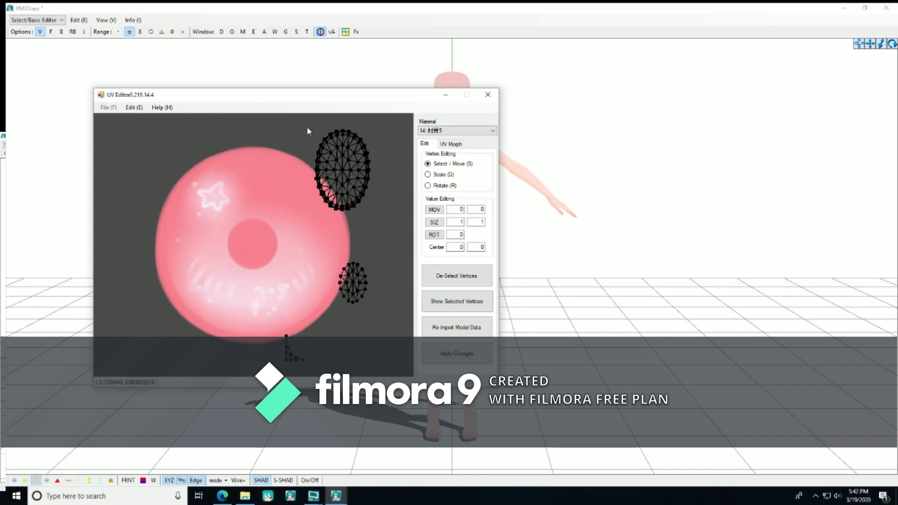
{"action": "left_click_drag", "start_coordinate": [307, 125], "coordinate": [377, 214]}
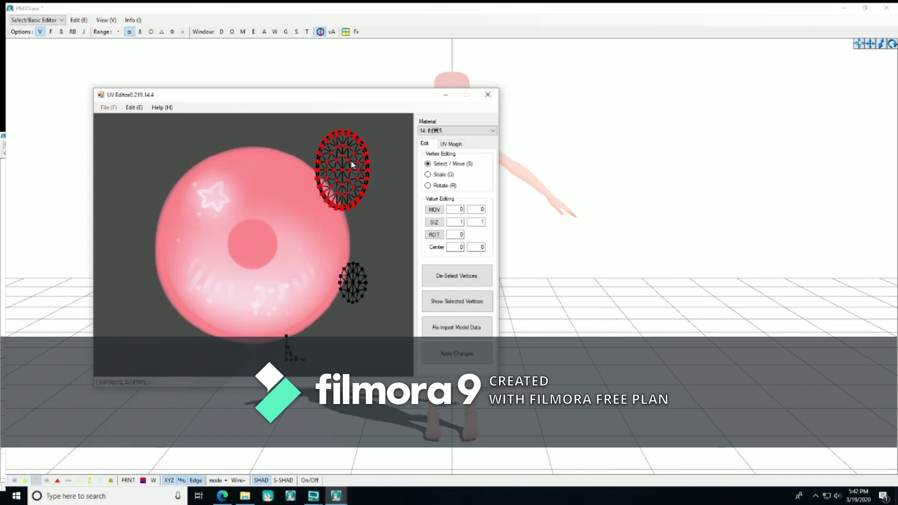
{"action": "left_click_drag", "start_coordinate": [343, 173], "coordinate": [247, 241]}
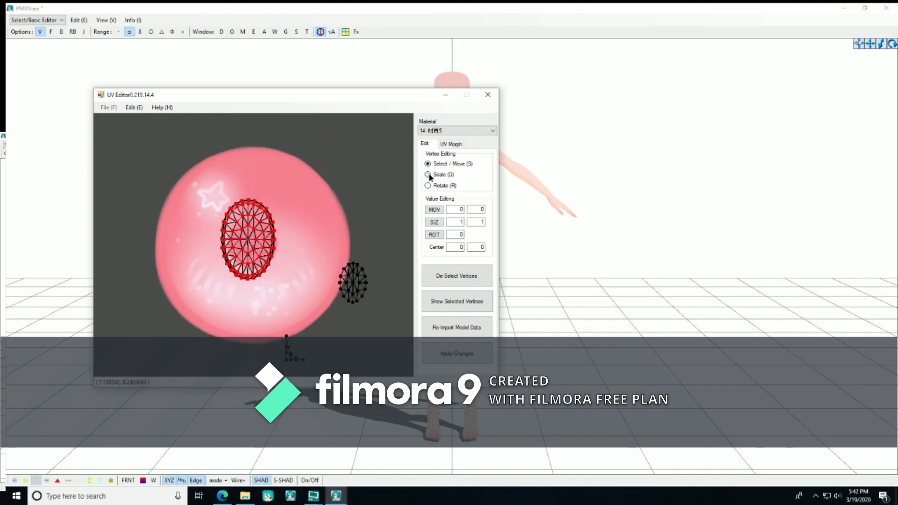
{"action": "left_click_drag", "start_coordinate": [252, 204], "coordinate": [248, 256]}
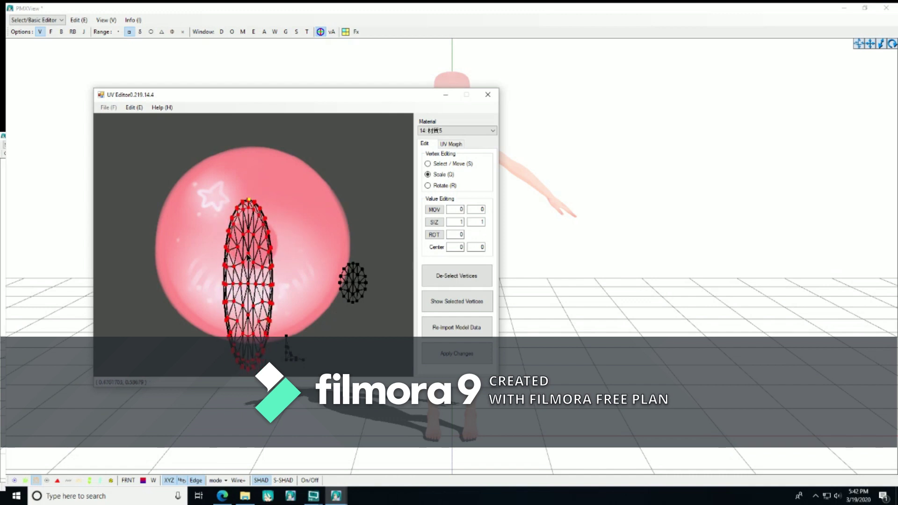
{"action": "left_click", "coordinate": [428, 165]}
{"action": "left_click_drag", "start_coordinate": [248, 285], "coordinate": [336, 231]}
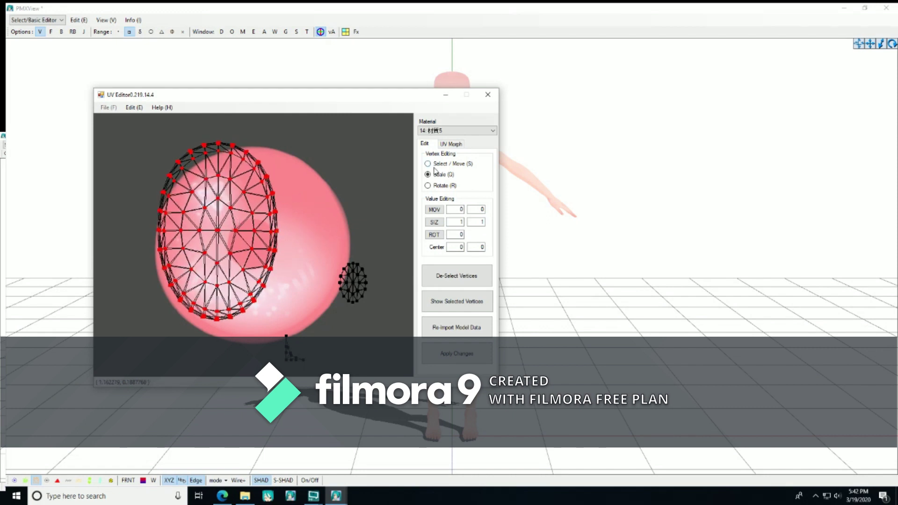
{"action": "key", "text": "s"}
{"action": "left_click_drag", "start_coordinate": [218, 231], "coordinate": [245, 239]}
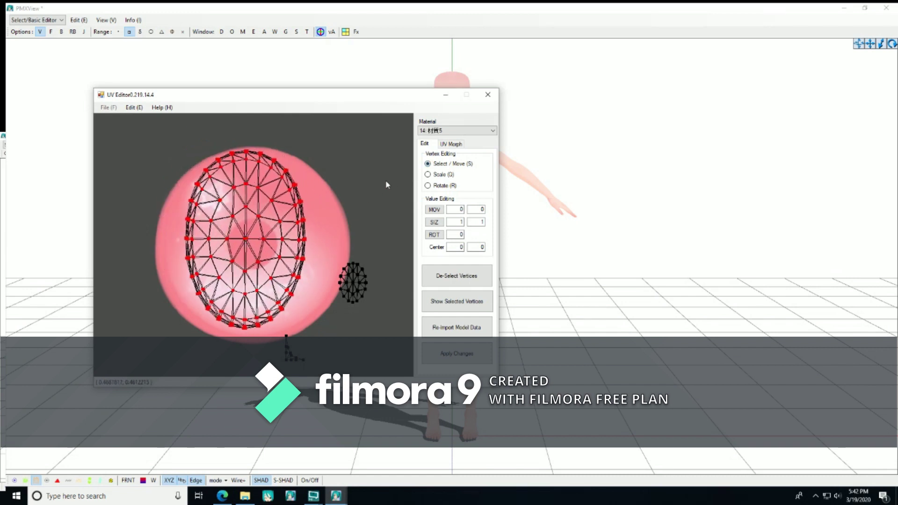
{"action": "left_click", "coordinate": [427, 174]}
{"action": "left_click_drag", "start_coordinate": [246, 330], "coordinate": [247, 304]}
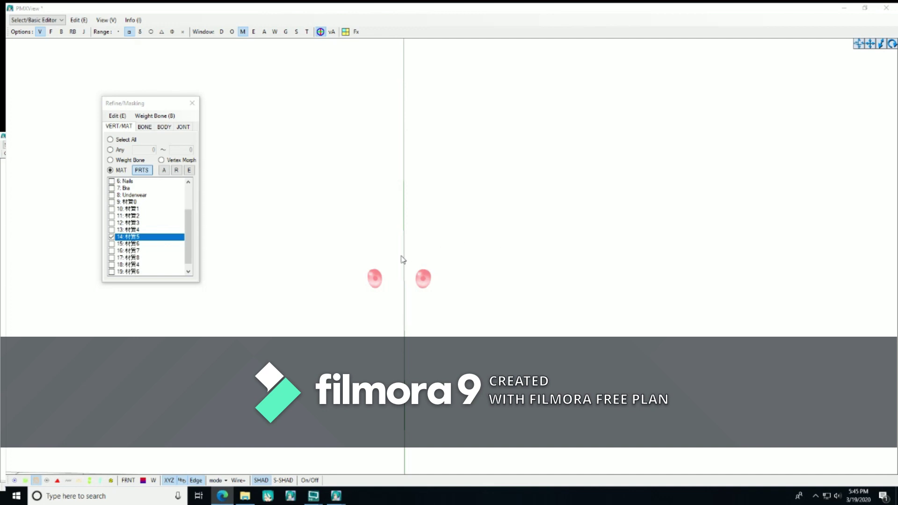
Split the selected right-eye faces off into a new material, 15: New.
{"action": "left_click_drag", "start_coordinate": [408, 257], "coordinate": [445, 305]}
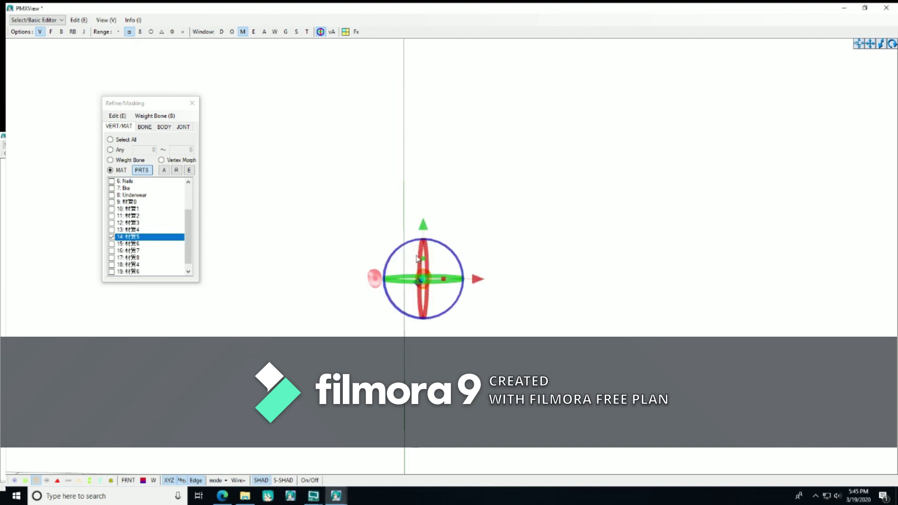
{"action": "right_click", "coordinate": [148, 239]}
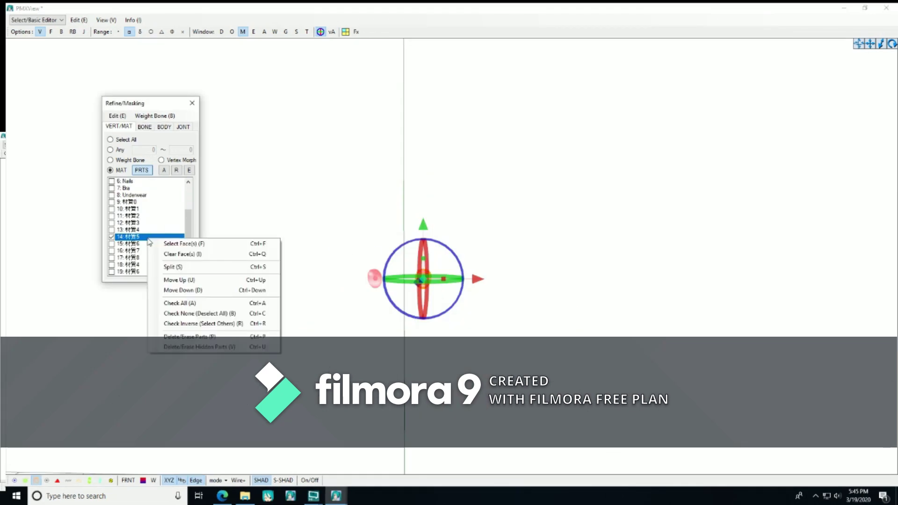
{"action": "left_click", "coordinate": [180, 268]}
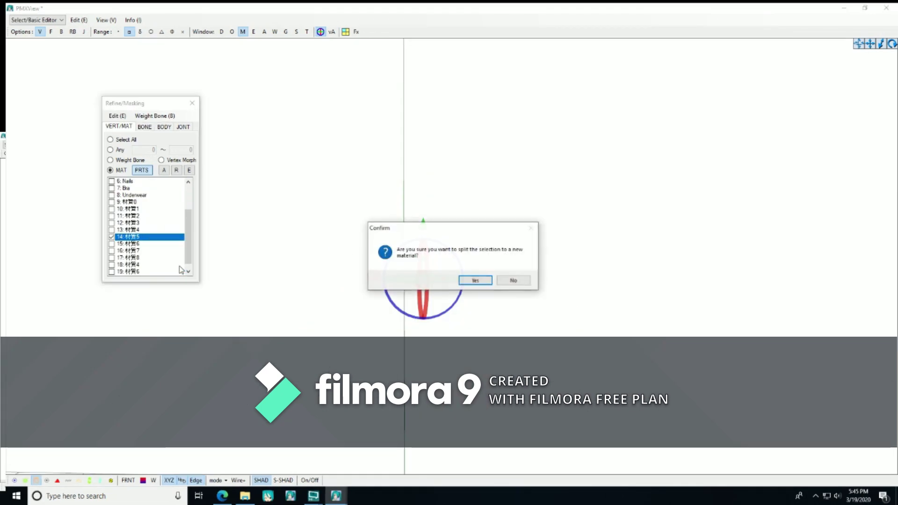
{"action": "left_click", "coordinate": [475, 281]}
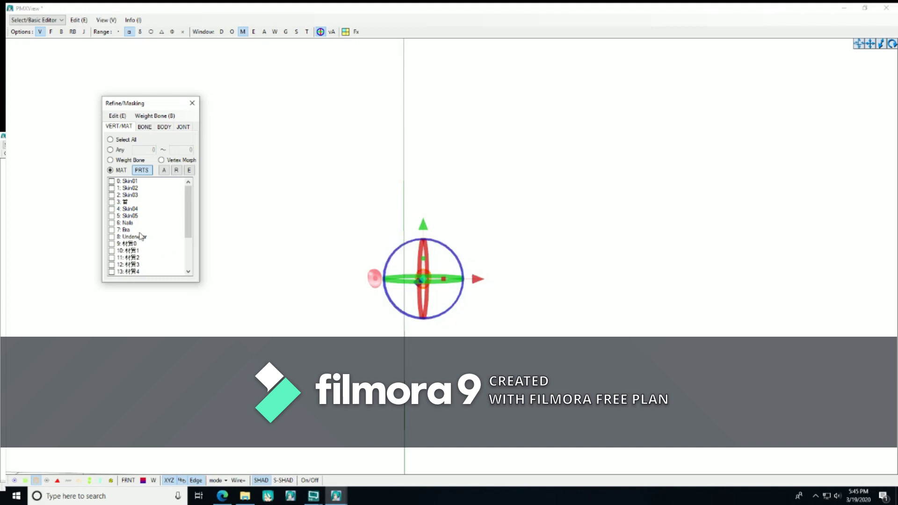
Hide material 14 in the viewport and return to the main PMX Editor window.
{"action": "scroll", "coordinate": [156, 241], "scroll_direction": "down", "scroll_amount": 2}
{"action": "scroll", "coordinate": [155, 241], "scroll_direction": "down", "scroll_amount": 1}
{"action": "left_click", "coordinate": [112, 223]}
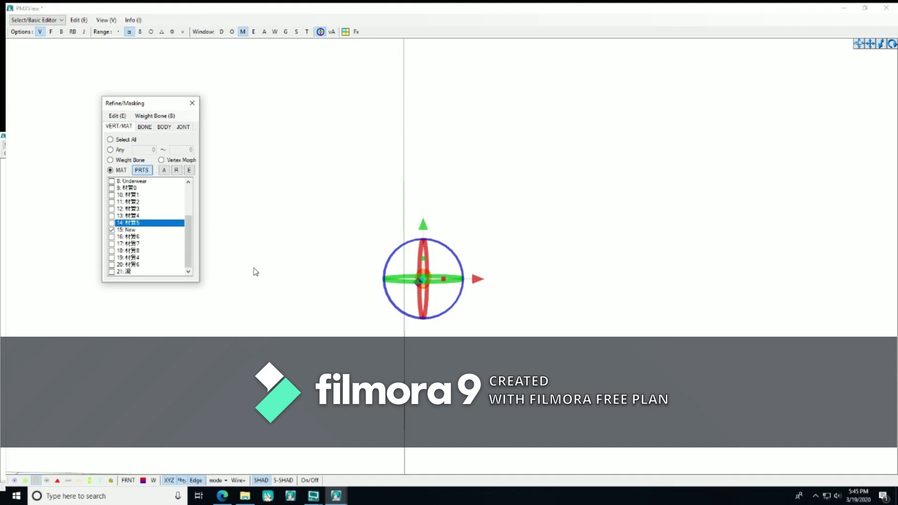
{"action": "left_click", "coordinate": [345, 490]}
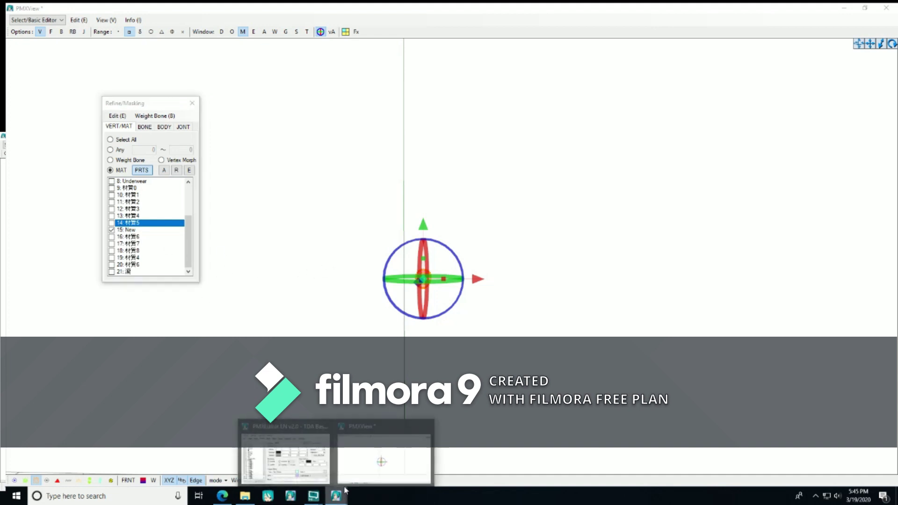
{"action": "left_click", "coordinate": [328, 463]}
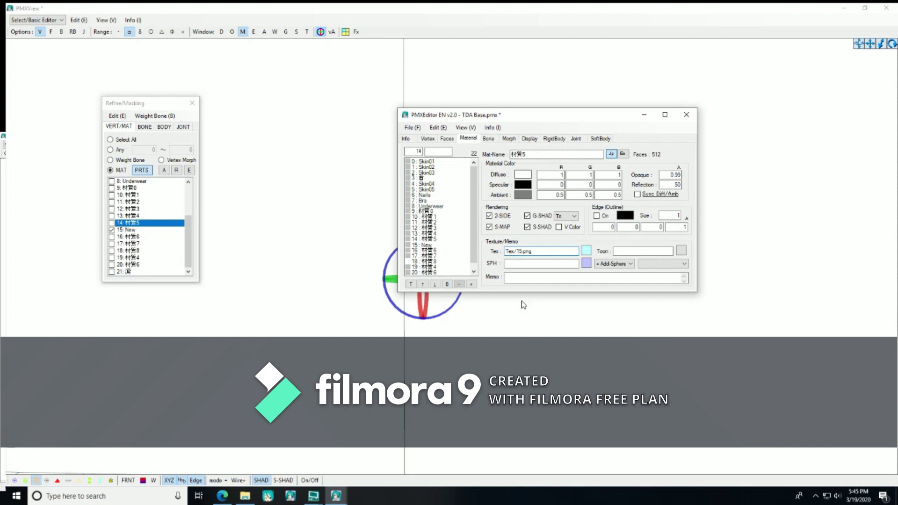
Preview material 15: New's texture Tex/16.png, then move the editor window down-right.
{"action": "left_click", "coordinate": [430, 245]}
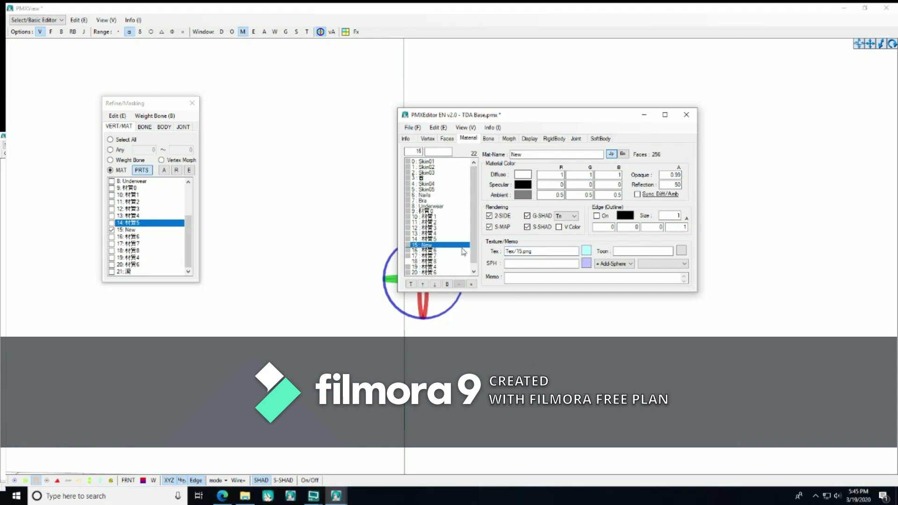
{"action": "double_click", "coordinate": [519, 252]}
{"action": "left_click", "coordinate": [584, 254]}
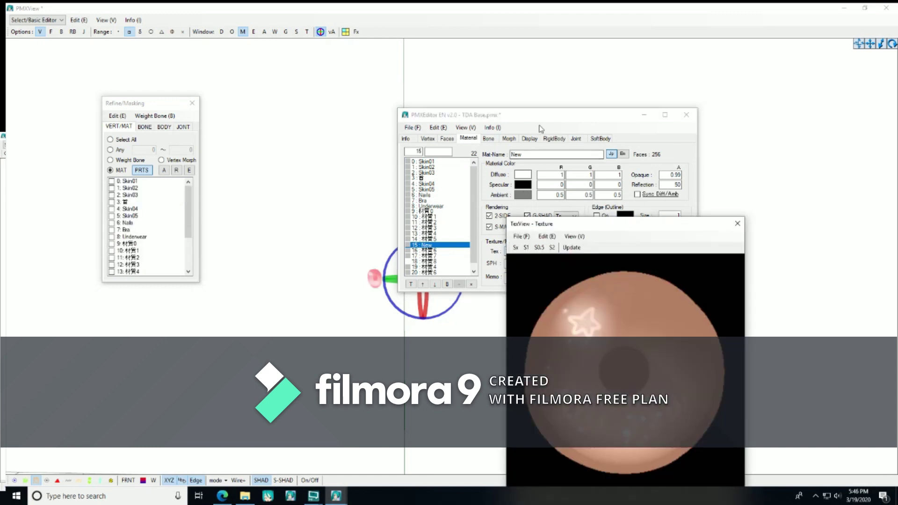
{"action": "left_click", "coordinate": [738, 223]}
{"action": "left_click_drag", "start_coordinate": [628, 119], "coordinate": [736, 264]}
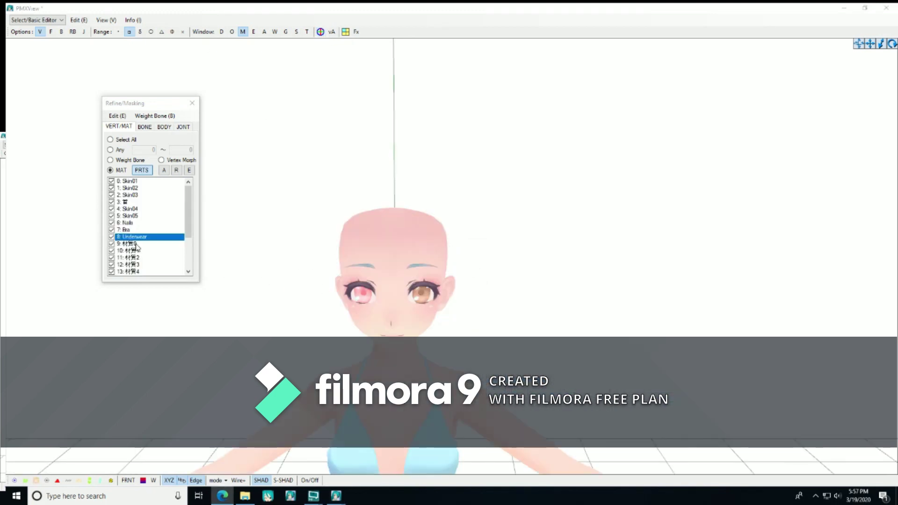
Toggle material 9's visibility off and on to identify it as the face skin.
{"action": "left_click", "coordinate": [113, 251]}
{"action": "left_click", "coordinate": [112, 245]}
{"action": "left_click", "coordinate": [112, 244]}
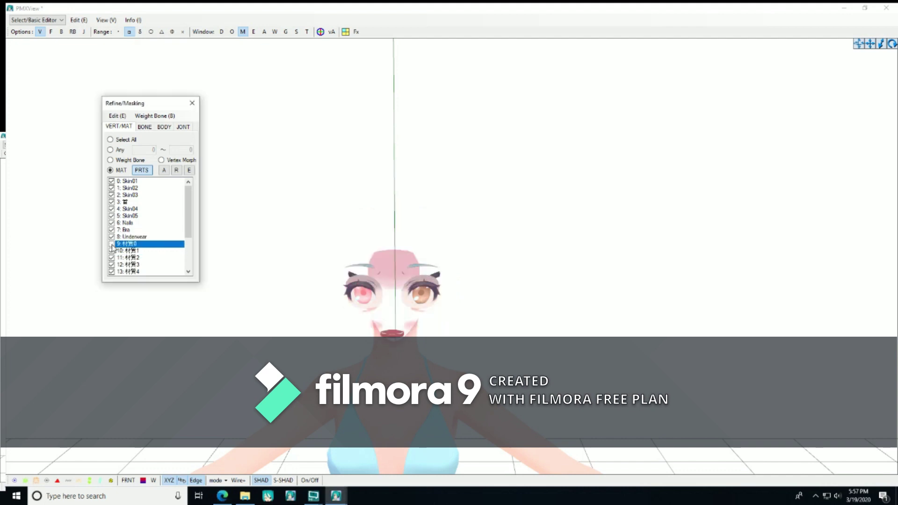
{"action": "left_click", "coordinate": [112, 244]}
{"action": "left_click", "coordinate": [112, 244]}
{"action": "left_click", "coordinate": [112, 245]}
Identify material 12 as the lips and 13 as the eyebrows, then return to the main editor.
{"action": "left_click", "coordinate": [112, 265]}
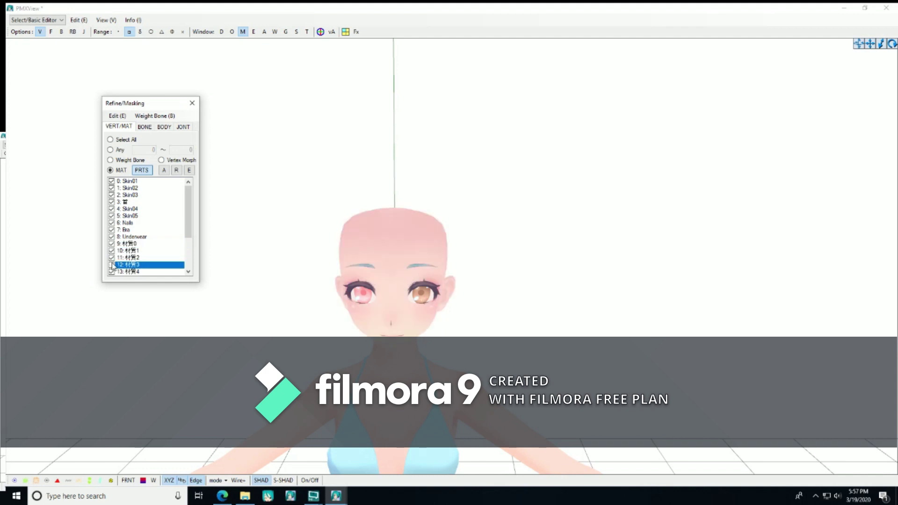
{"action": "left_click", "coordinate": [112, 264]}
{"action": "left_click", "coordinate": [111, 271]}
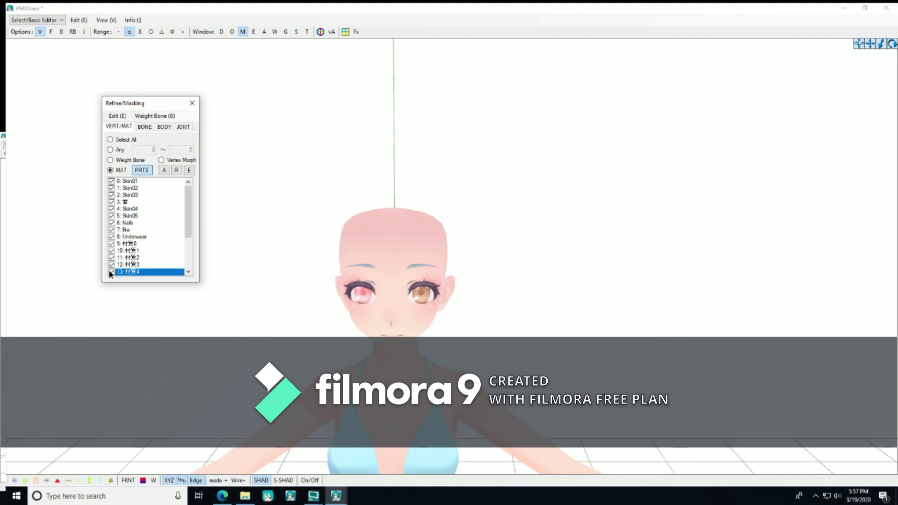
{"action": "left_click", "coordinate": [111, 272]}
{"action": "left_click", "coordinate": [336, 495]}
{"action": "left_click", "coordinate": [285, 456]}
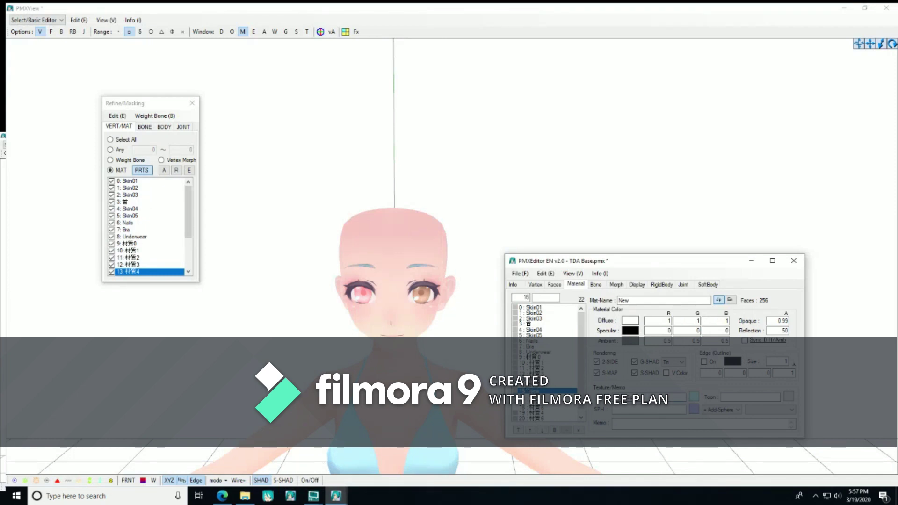
Set eyebrow material 材質4's ambient colour to magenta (0.85, 0.02, 0.65).
{"action": "left_click", "coordinate": [543, 380]}
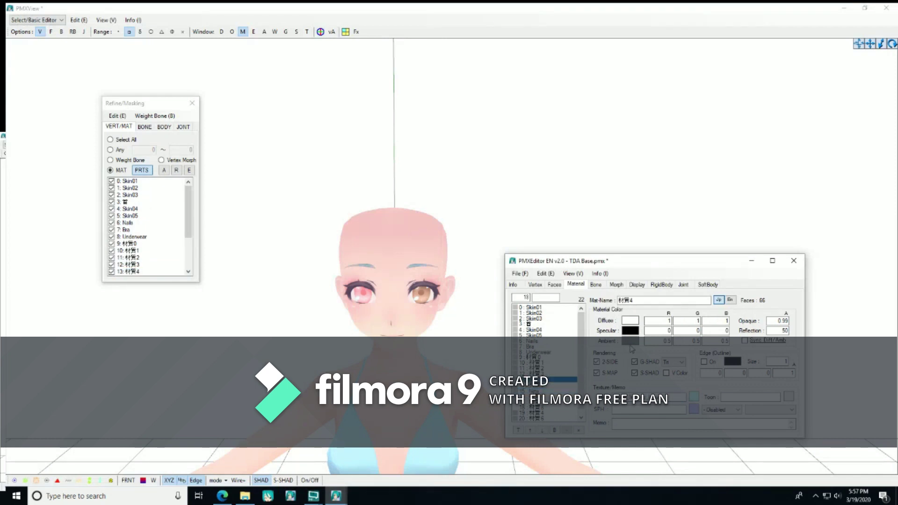
{"action": "left_click", "coordinate": [629, 341]}
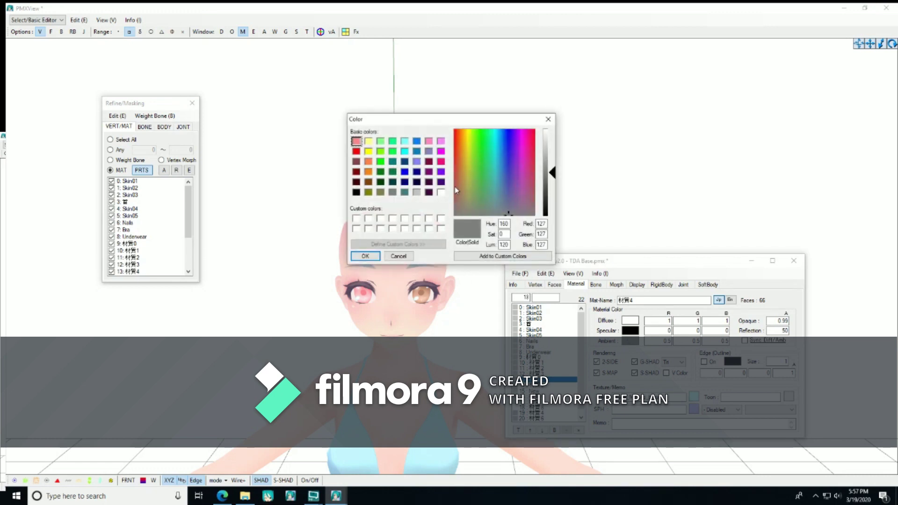
{"action": "left_click", "coordinate": [441, 162]}
{"action": "left_click", "coordinate": [377, 257]}
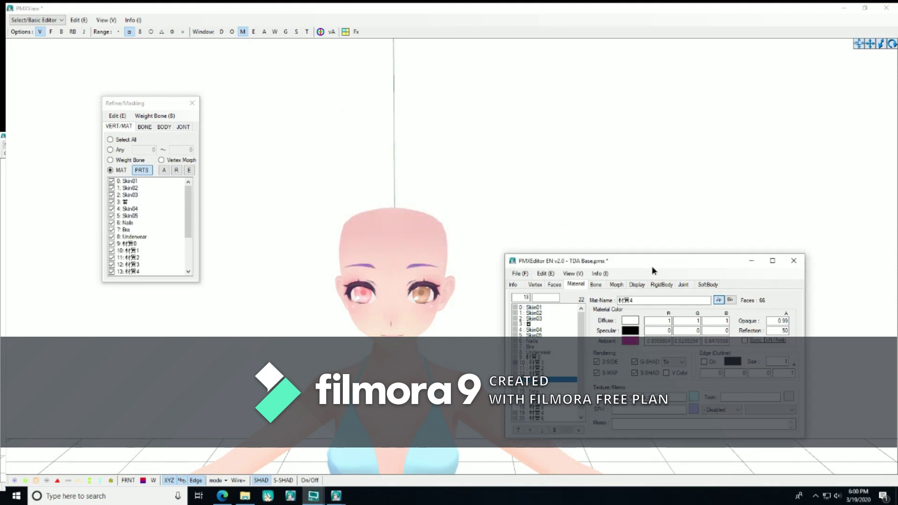
{"action": "left_click_drag", "start_coordinate": [652, 268], "coordinate": [637, 96]}
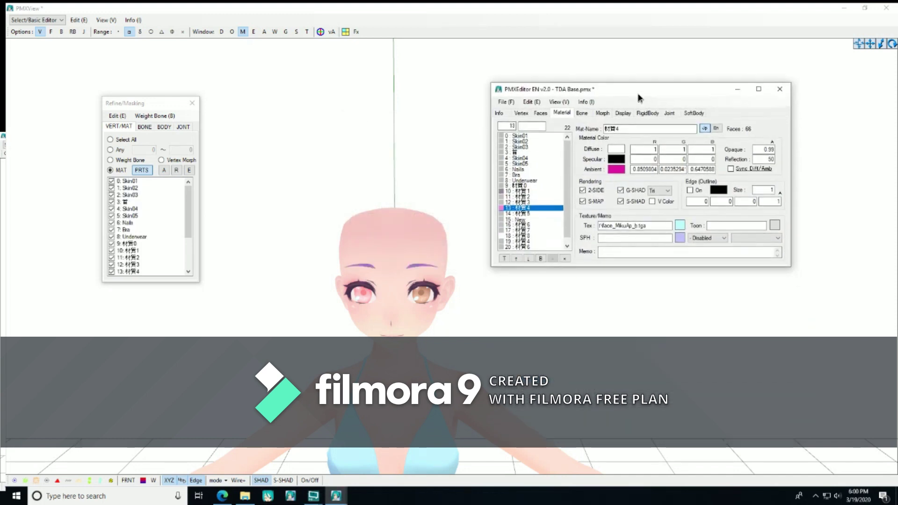
Save the model as a PMX file into the TdaCandyGirlbyLSG folder.
{"action": "left_click", "coordinate": [515, 103]}
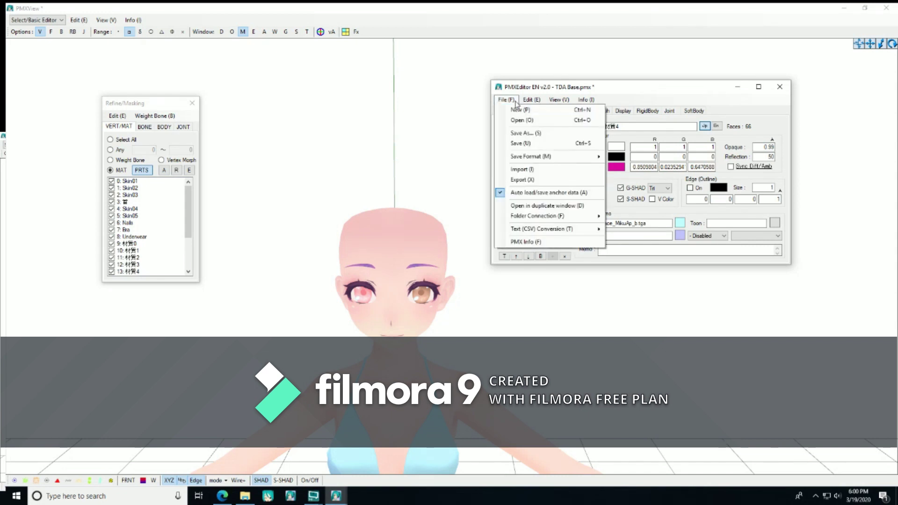
{"action": "left_click", "coordinate": [530, 133]}
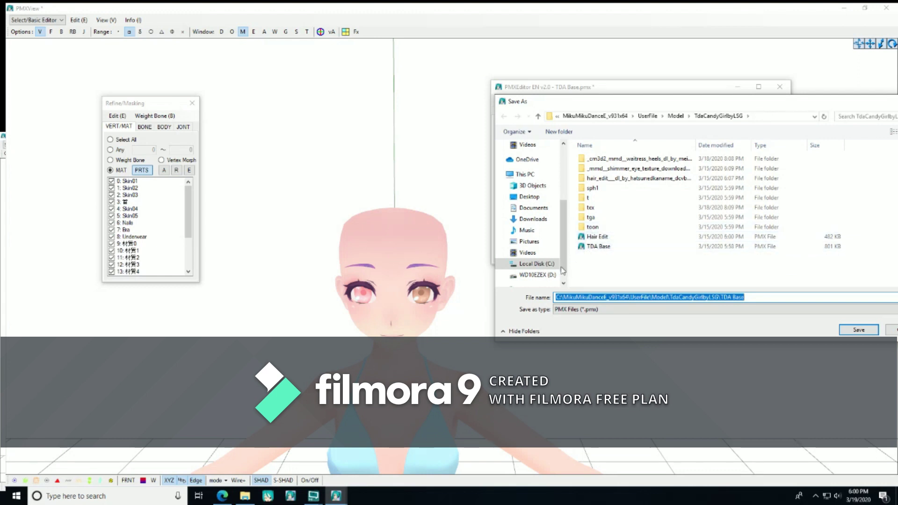
{"action": "scroll", "coordinate": [541, 211], "scroll_direction": "down", "scroll_amount": 1}
{"action": "scroll", "coordinate": [538, 206], "scroll_direction": "up", "scroll_amount": 3}
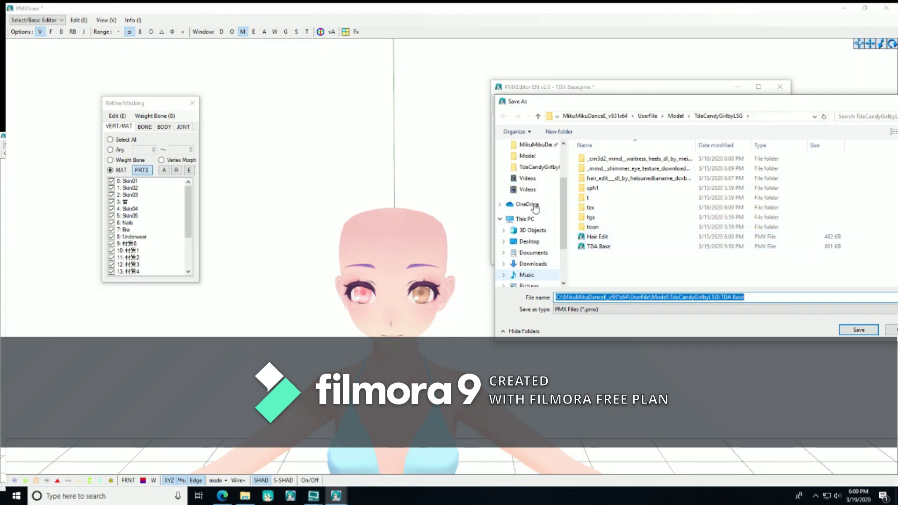
{"action": "left_click", "coordinate": [523, 169]}
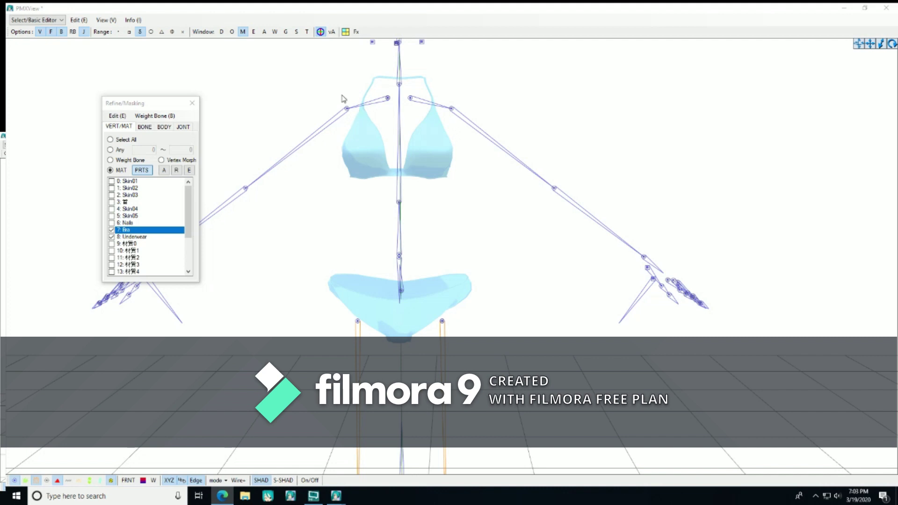
Lasso-select every vertex of both upper bra cups, then return to the main editor.
{"action": "left_click", "coordinate": [129, 32]}
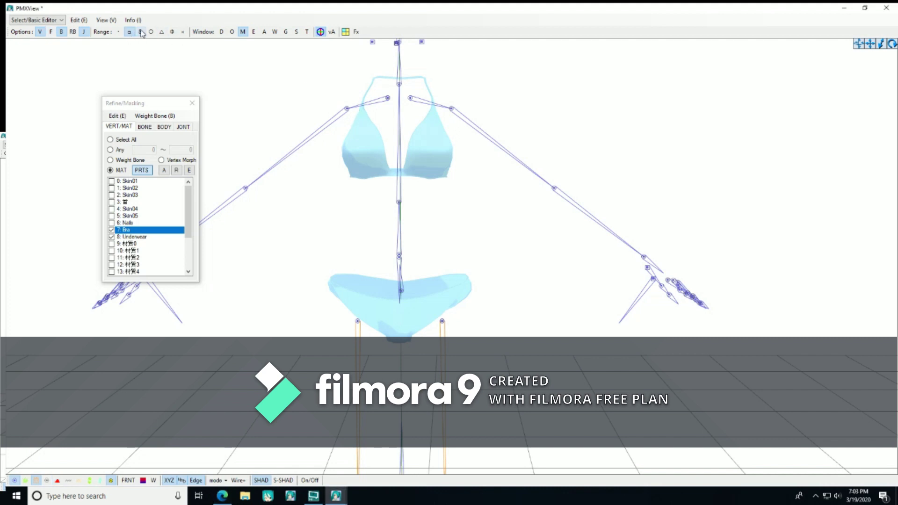
{"action": "left_click", "coordinate": [141, 32]}
{"action": "left_click", "coordinate": [51, 32]}
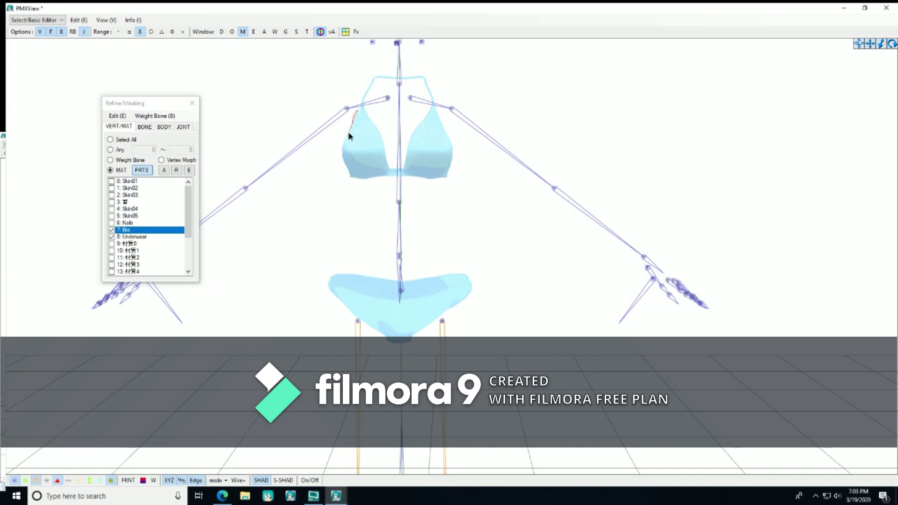
{"action": "mouse_move", "coordinate": [343, 153]}
{"action": "left_mouse_down"}
{"action": "mouse_move", "coordinate": [354, 180]}
{"action": "mouse_move", "coordinate": [380, 181]}
{"action": "mouse_move", "coordinate": [372, 179]}
{"action": "left_mouse_up"}
{"action": "mouse_move", "coordinate": [369, 182]}
{"action": "left_mouse_down"}
{"action": "mouse_move", "coordinate": [445, 179]}
{"action": "mouse_move", "coordinate": [452, 153]}
{"action": "mouse_move", "coordinate": [432, 108]}
{"action": "left_mouse_up"}
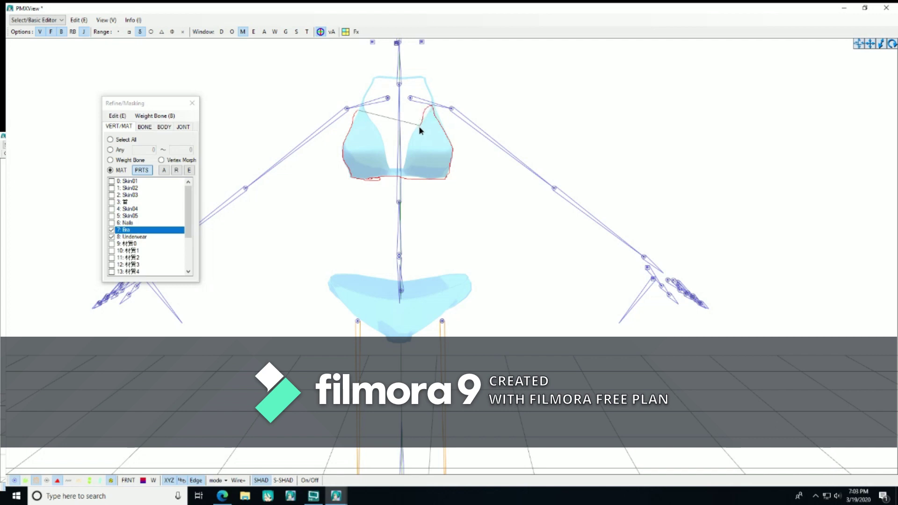
{"action": "mouse_move", "coordinate": [404, 162]}
{"action": "left_mouse_down"}
{"action": "mouse_move", "coordinate": [403, 171]}
{"action": "mouse_move", "coordinate": [359, 112]}
{"action": "left_mouse_up"}
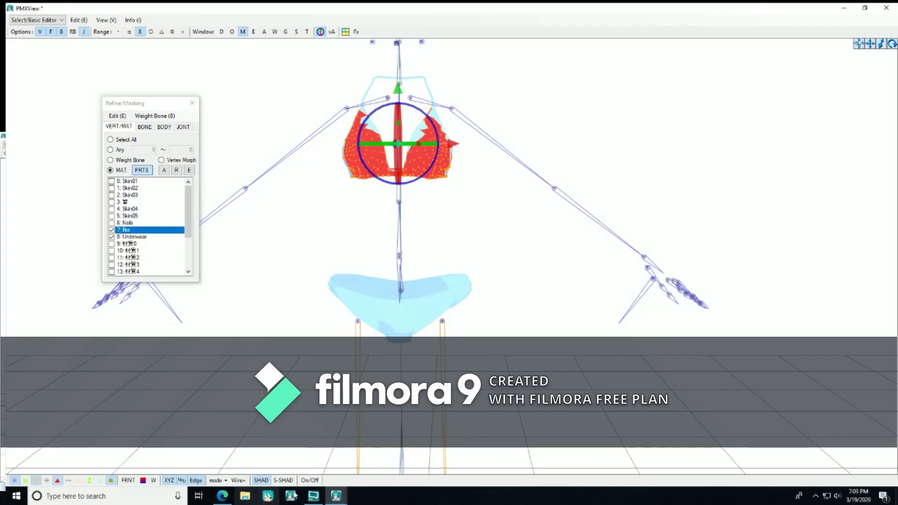
{"action": "left_click", "coordinate": [336, 496]}
{"action": "left_click", "coordinate": [328, 476]}
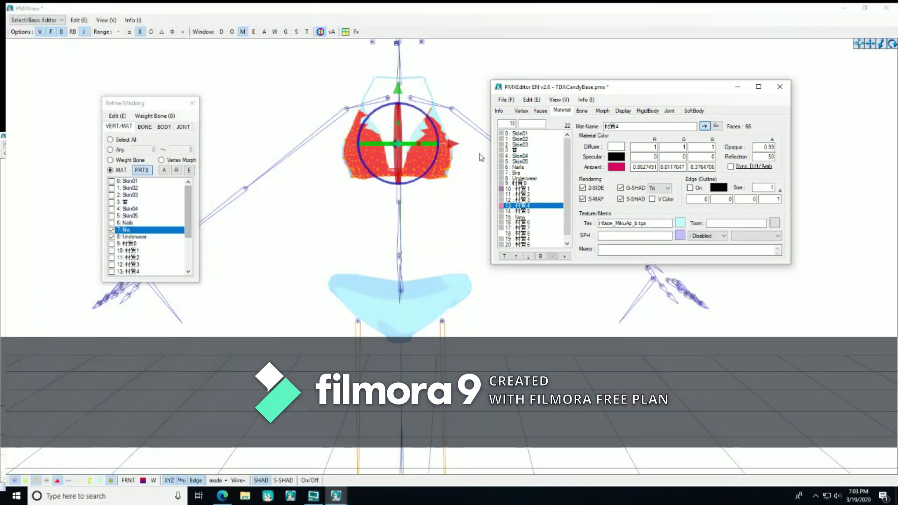
Delete material 7: Bra and its faces, confirming with Yes.
{"action": "left_click", "coordinate": [506, 173]}
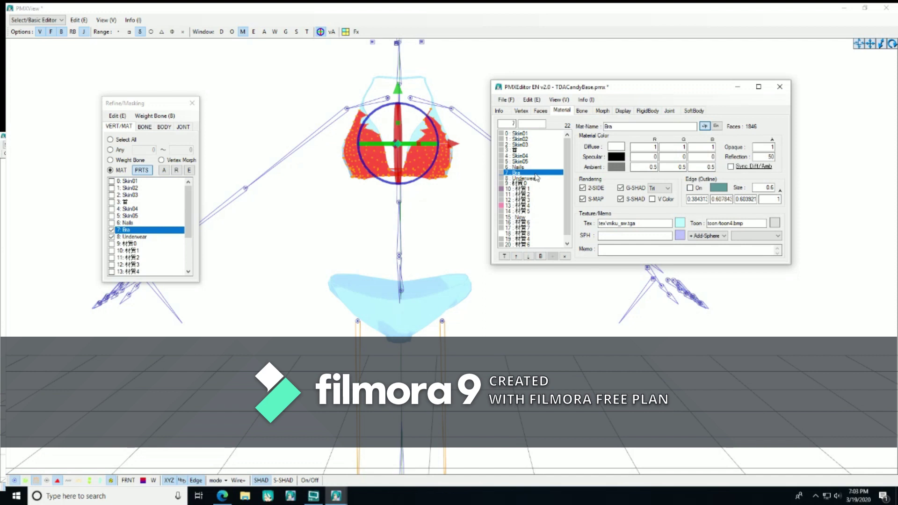
{"action": "key", "text": "Delete"}
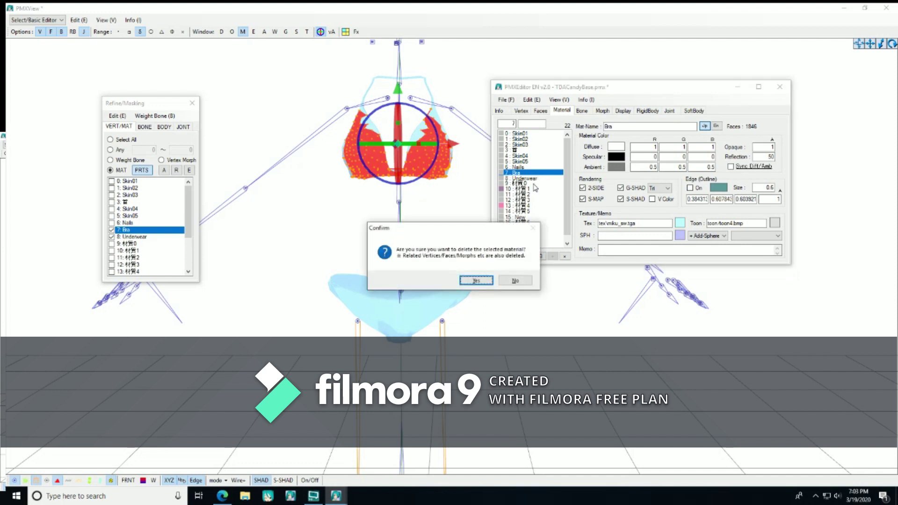
{"action": "left_click", "coordinate": [476, 280]}
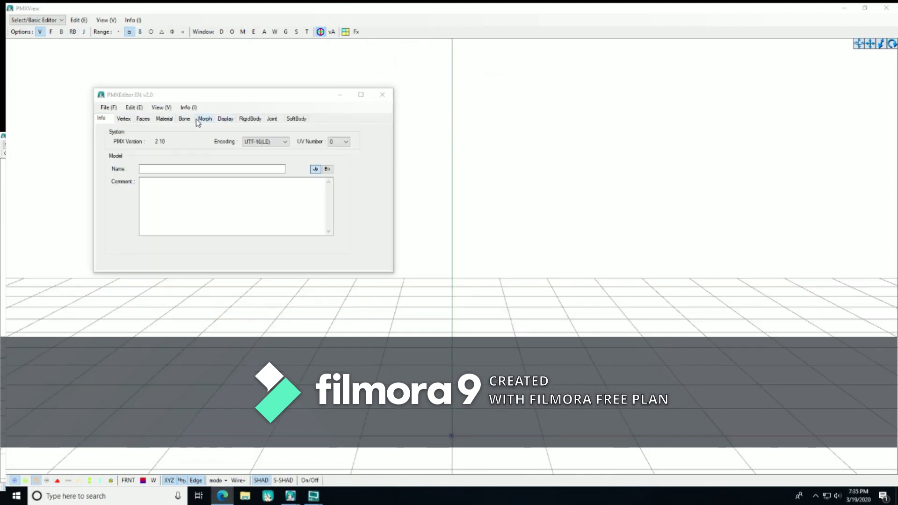
Open Waitress Heels.pmx, select its Shoe material and bring the 3D preview forward.
{"action": "left_click", "coordinate": [108, 108]}
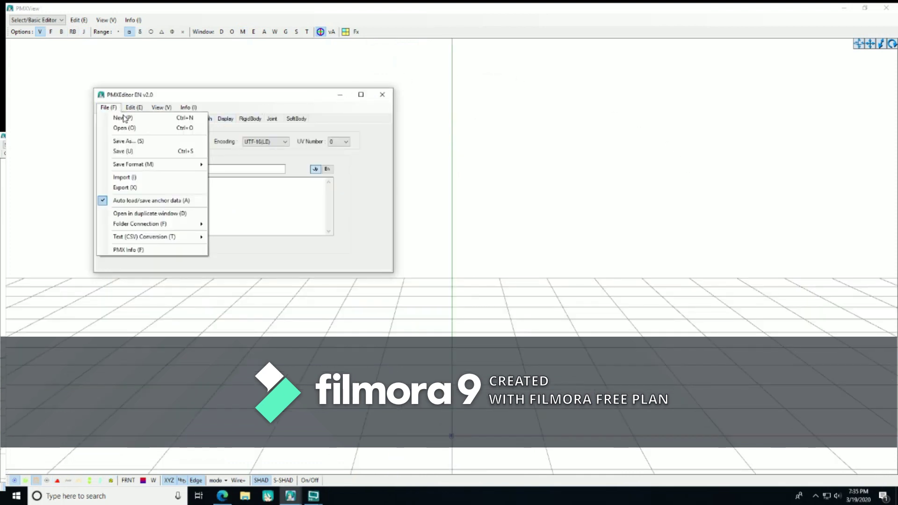
{"action": "left_click", "coordinate": [124, 128]}
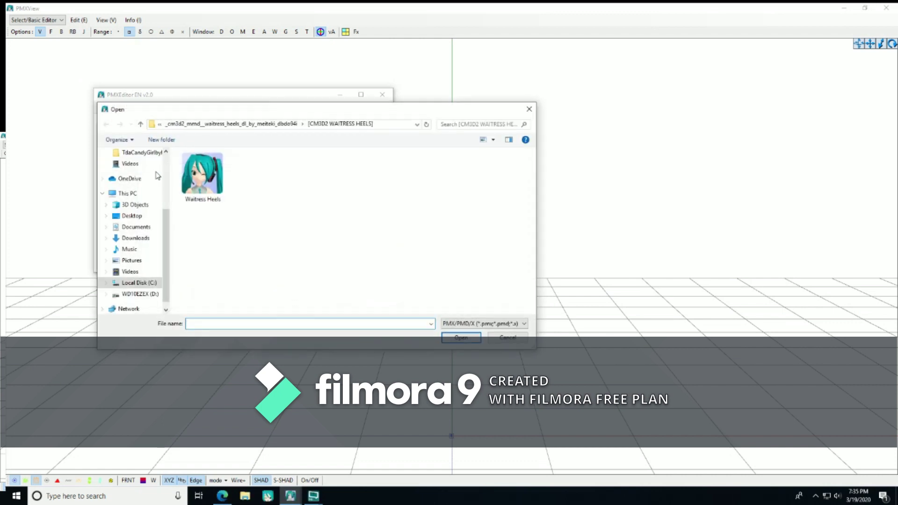
{"action": "left_click", "coordinate": [204, 180]}
{"action": "left_click", "coordinate": [461, 340]}
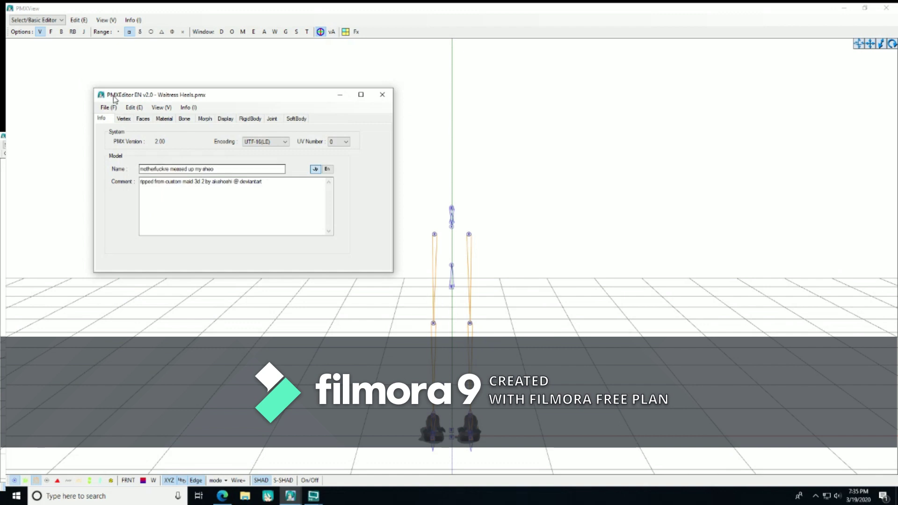
{"action": "left_click", "coordinate": [158, 119]}
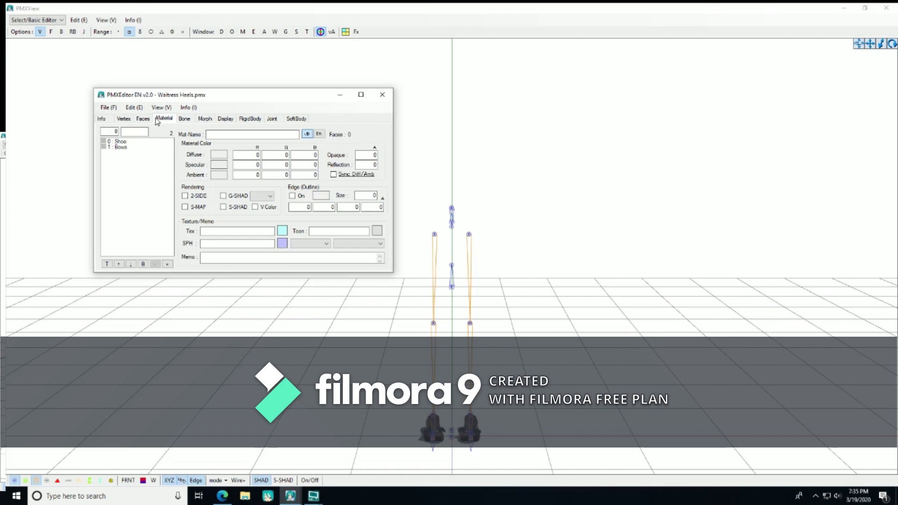
{"action": "left_click", "coordinate": [138, 143]}
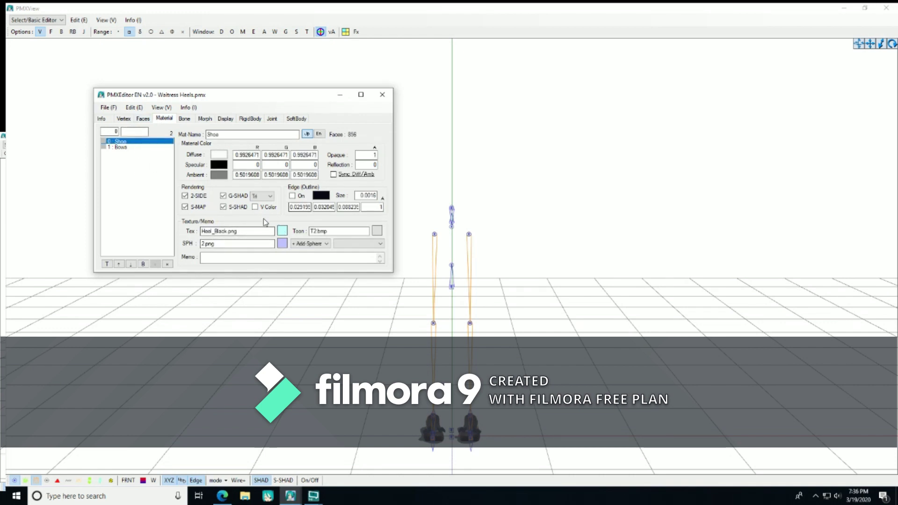
{"action": "left_click", "coordinate": [529, 218]}
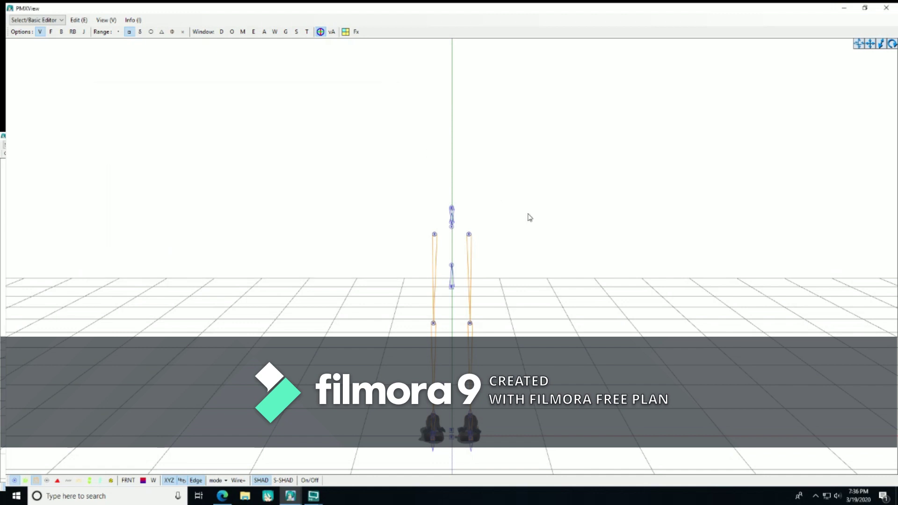
Show bones, rigid bodies and joints, then drag the whole selected heels model right along X.
{"action": "left_click", "coordinate": [61, 31]}
{"action": "left_click", "coordinate": [72, 32]}
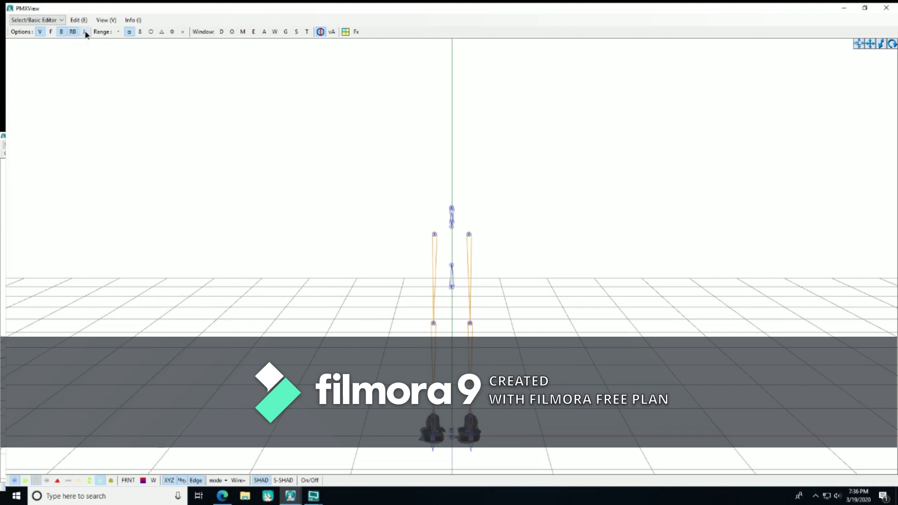
{"action": "left_click", "coordinate": [84, 32]}
{"action": "left_click_drag", "start_coordinate": [577, 464], "coordinate": [343, 115]}
{"action": "right_click_drag", "start_coordinate": [562, 335], "coordinate": [554, 342]}
{"action": "left_click_drag", "start_coordinate": [865, 49], "coordinate": [795, 52]}
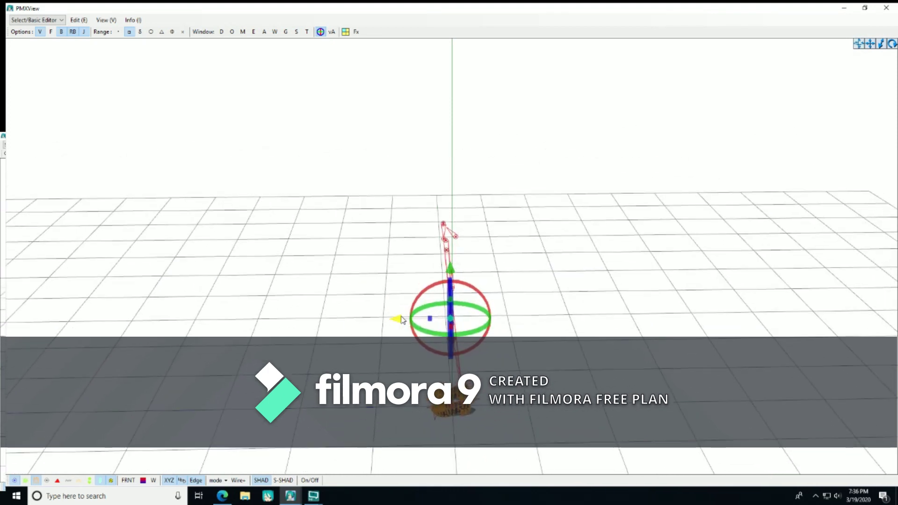
{"action": "left_click_drag", "start_coordinate": [401, 320], "coordinate": [637, 316]}
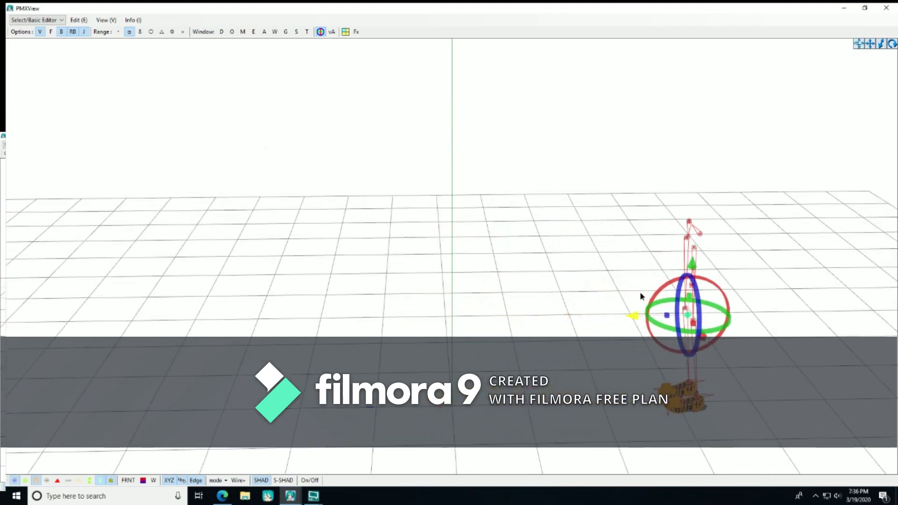
{"action": "left_click", "coordinate": [568, 297]}
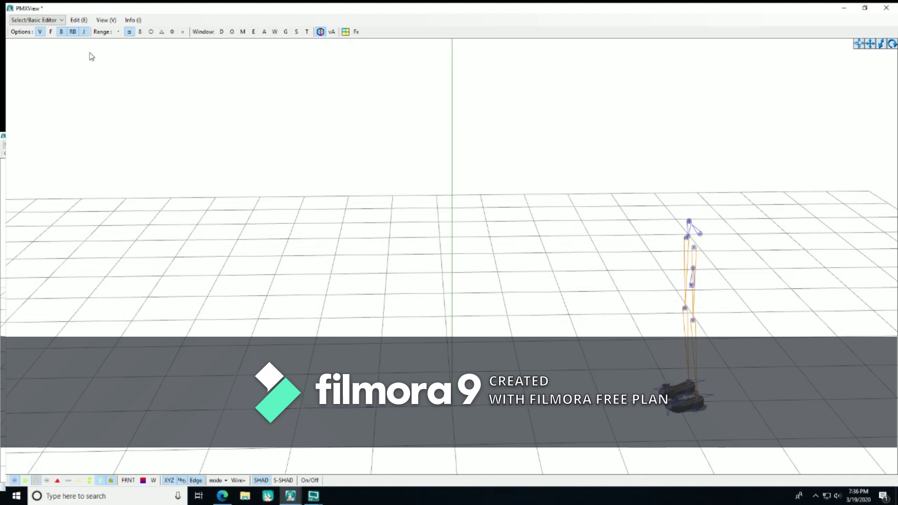
Overwrite Waitress Heels.pmx with the repositioned heels model.
{"action": "mouse_move", "coordinate": [290, 496]}
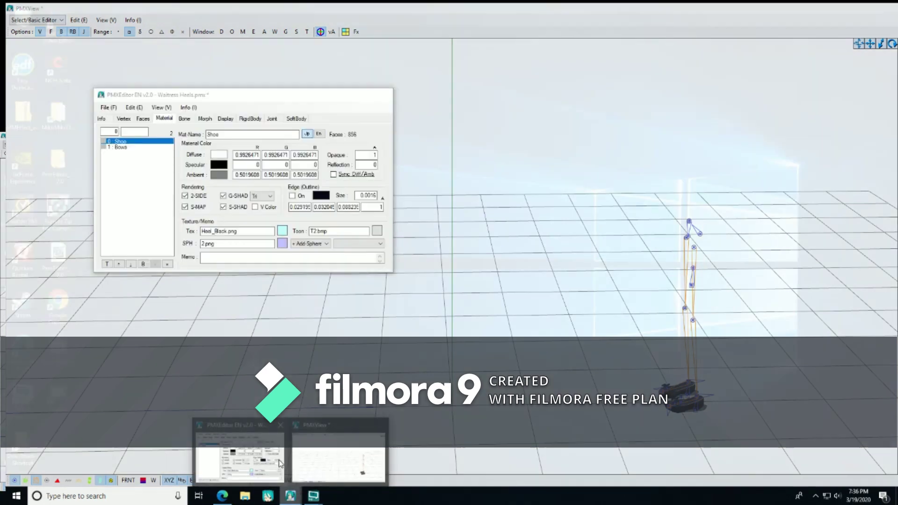
{"action": "left_click", "coordinate": [278, 459]}
{"action": "left_click", "coordinate": [108, 108]}
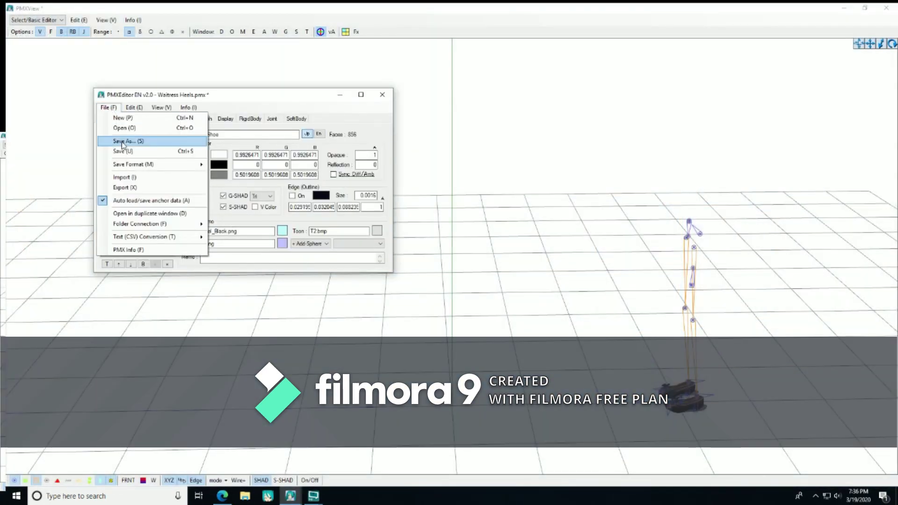
{"action": "left_click", "coordinate": [122, 142]}
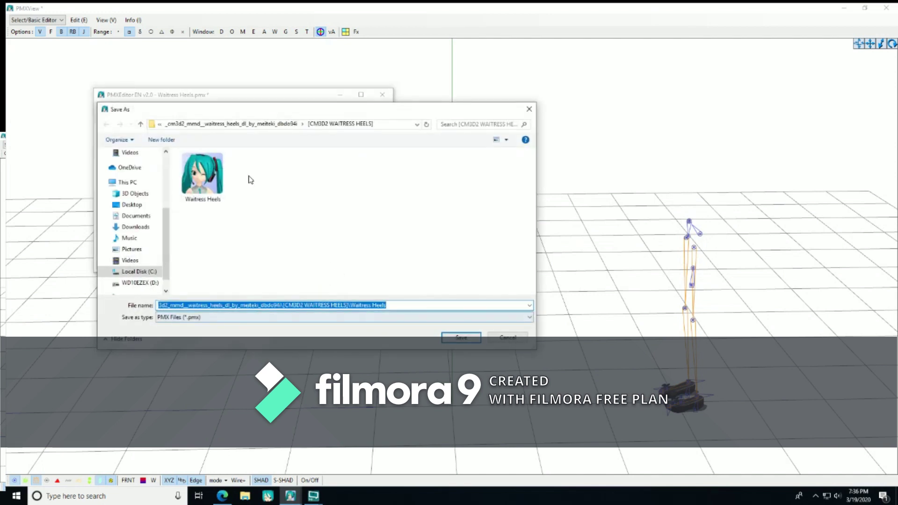
{"action": "left_click", "coordinate": [202, 188]}
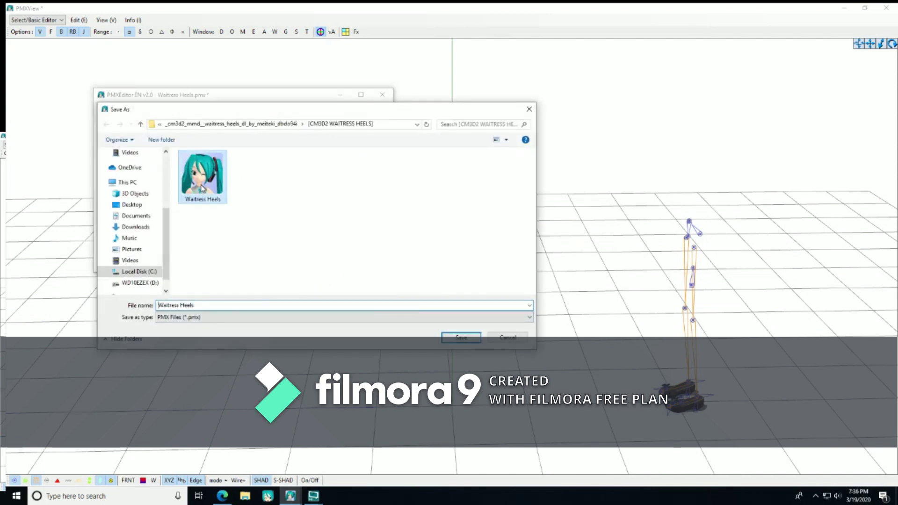
{"action": "left_click", "coordinate": [455, 340]}
{"action": "left_click", "coordinate": [474, 255]}
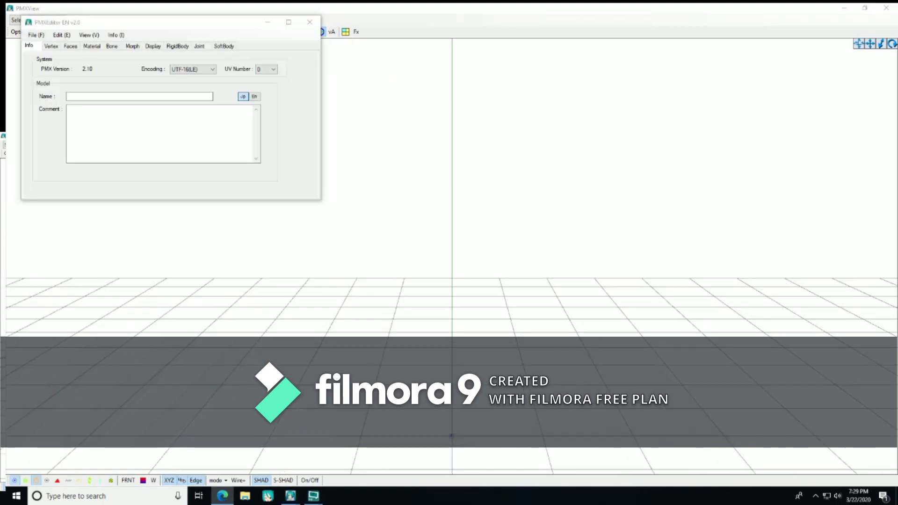
Open TDACandyBase.pmx from the TdaCandyGirlbyLSG folder.
{"action": "left_click", "coordinate": [36, 34]}
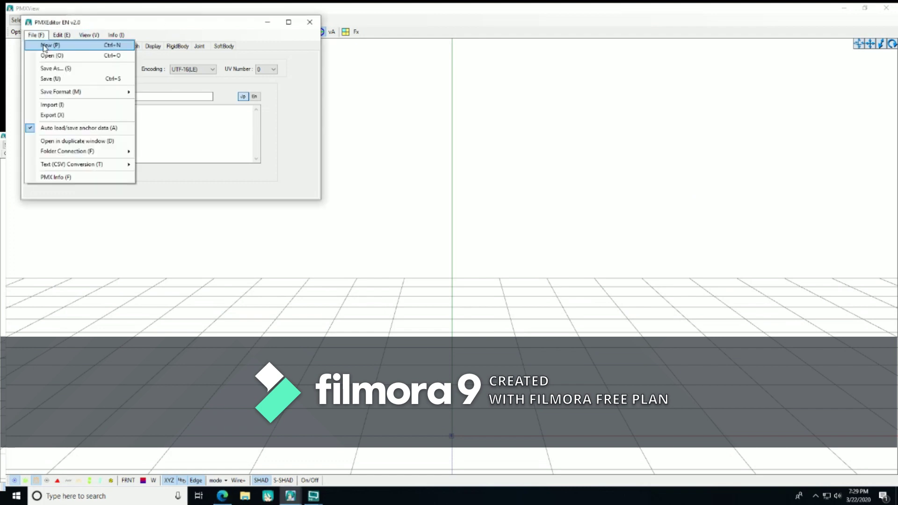
{"action": "left_click", "coordinate": [45, 49]}
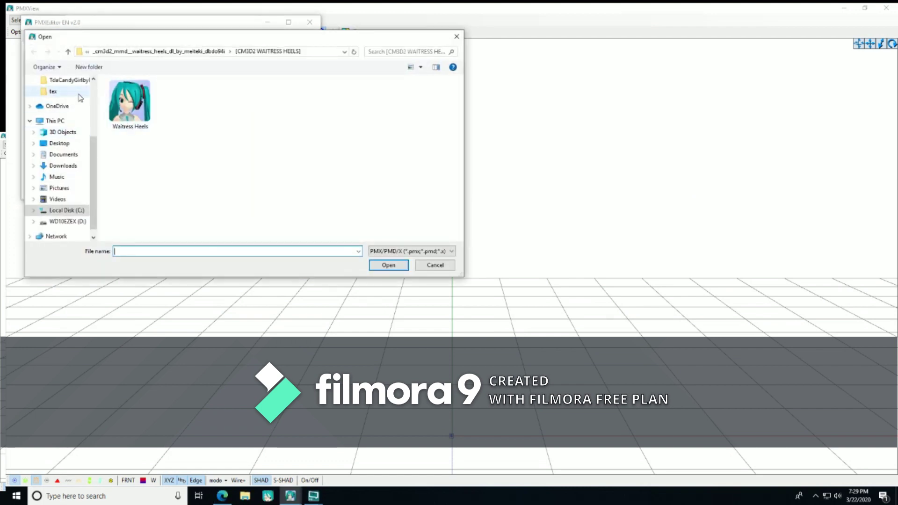
{"action": "left_click", "coordinate": [70, 80]}
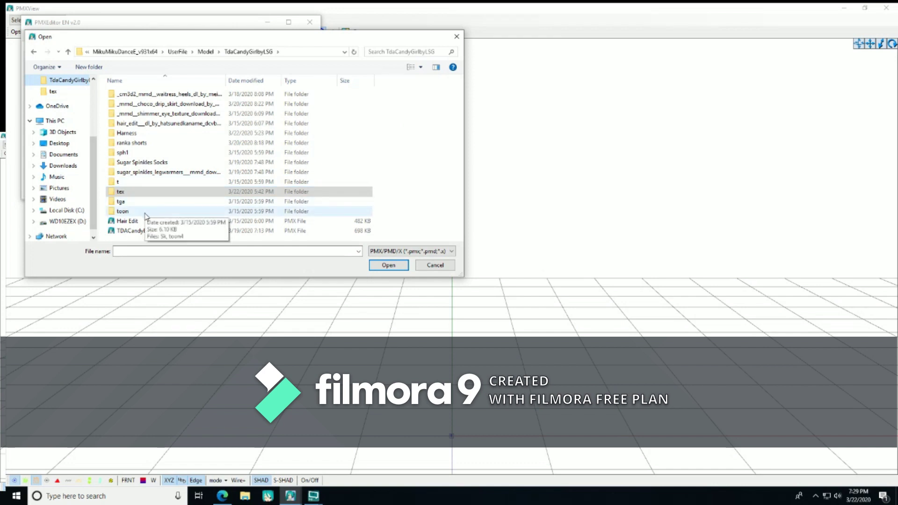
{"action": "left_click", "coordinate": [136, 230]}
{"action": "left_click", "coordinate": [388, 266]}
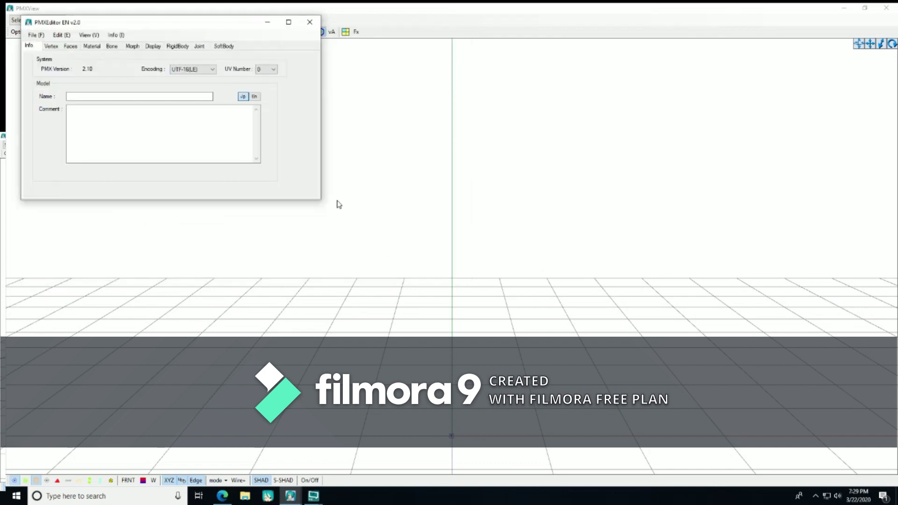
Start importing a model from the Waitress Heels download folder.
{"action": "left_click", "coordinate": [42, 36]}
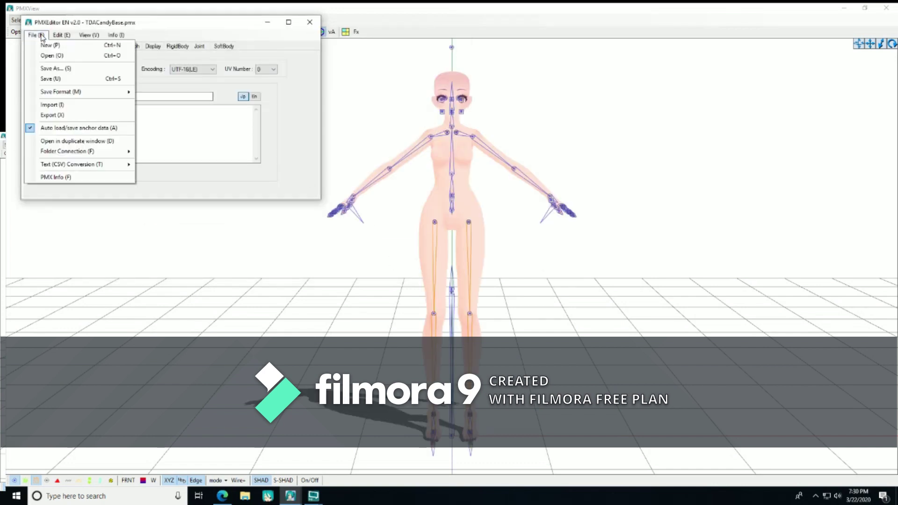
{"action": "left_click", "coordinate": [51, 105]}
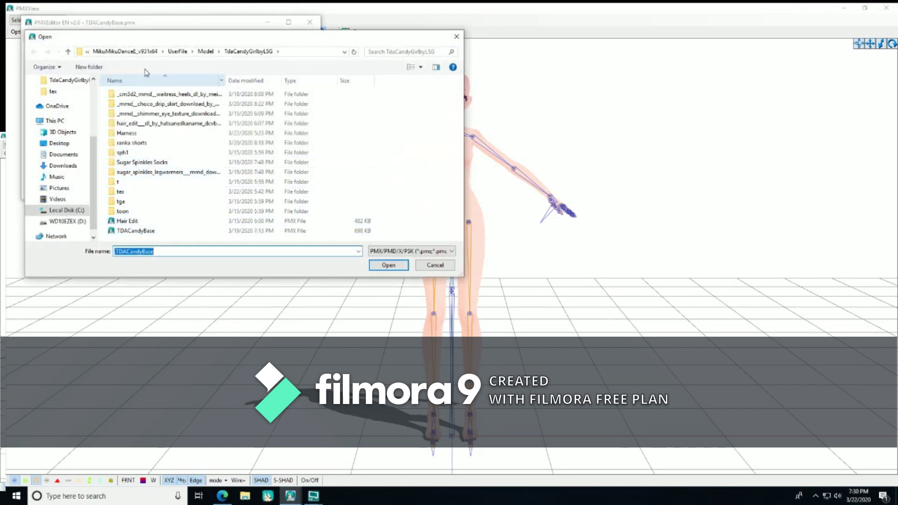
{"action": "left_click", "coordinate": [140, 95]}
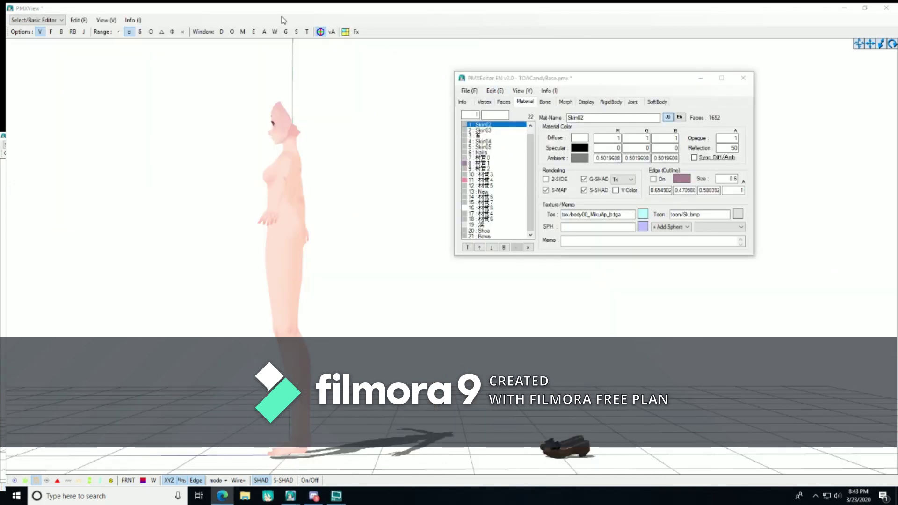
Box-select the imported shoes with their bones and slide them left onto the figure's feet.
{"action": "left_click", "coordinate": [61, 32]}
{"action": "left_click", "coordinate": [73, 32]}
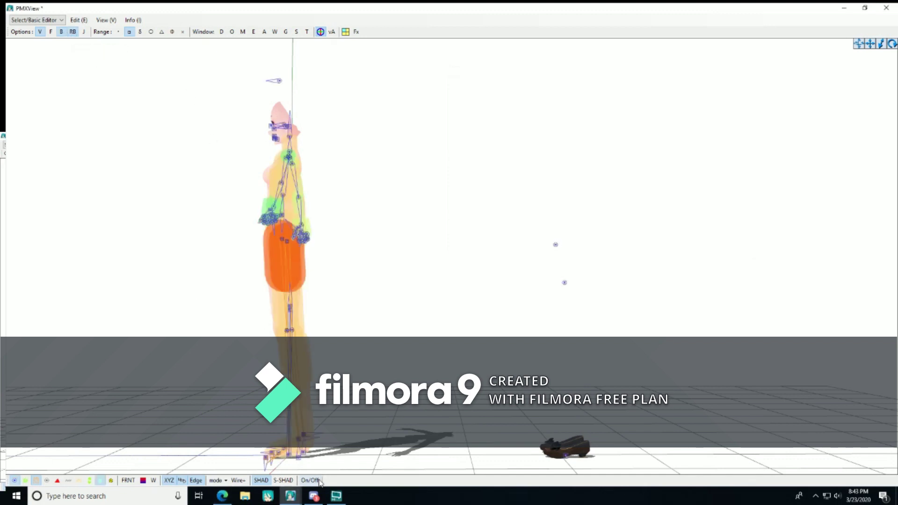
{"action": "mouse_move", "coordinate": [290, 495]}
{"action": "left_click", "coordinate": [308, 454]}
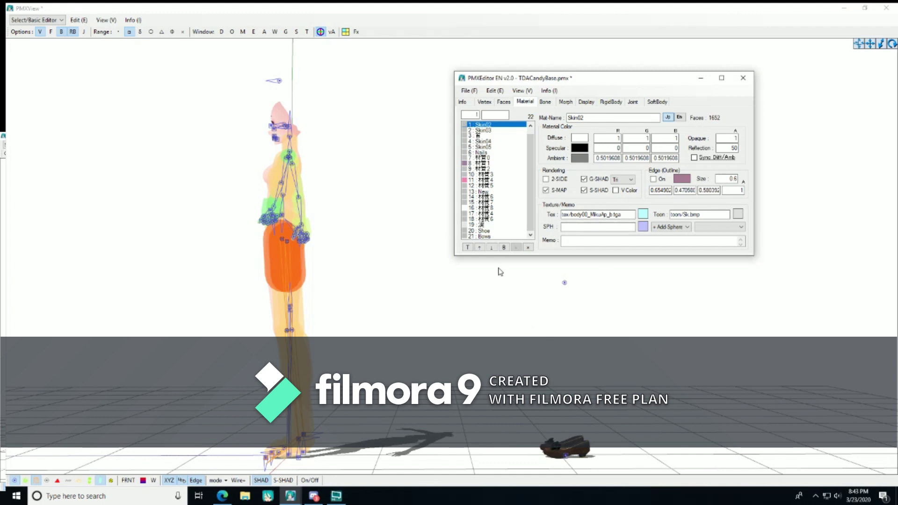
{"action": "left_click_drag", "start_coordinate": [492, 271], "coordinate": [574, 349]}
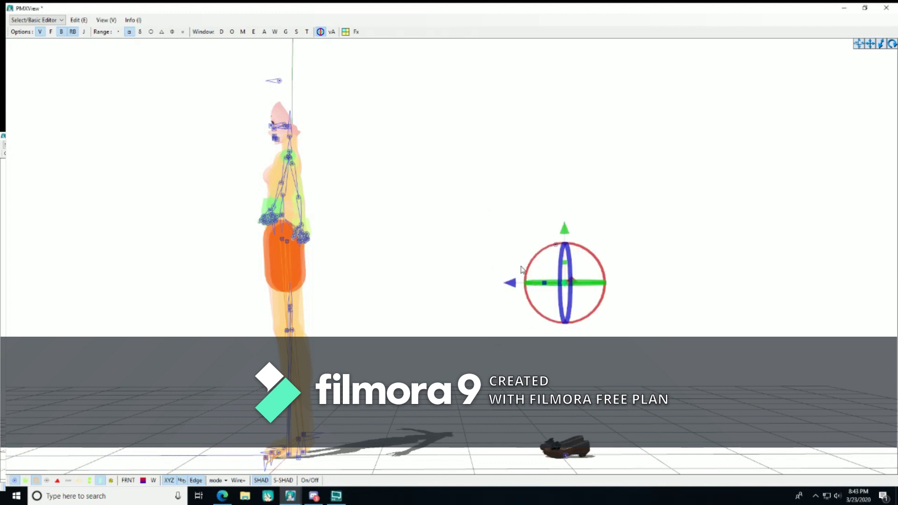
{"action": "left_click", "coordinate": [502, 233]}
{"action": "left_click_drag", "start_coordinate": [486, 207], "coordinate": [653, 474]}
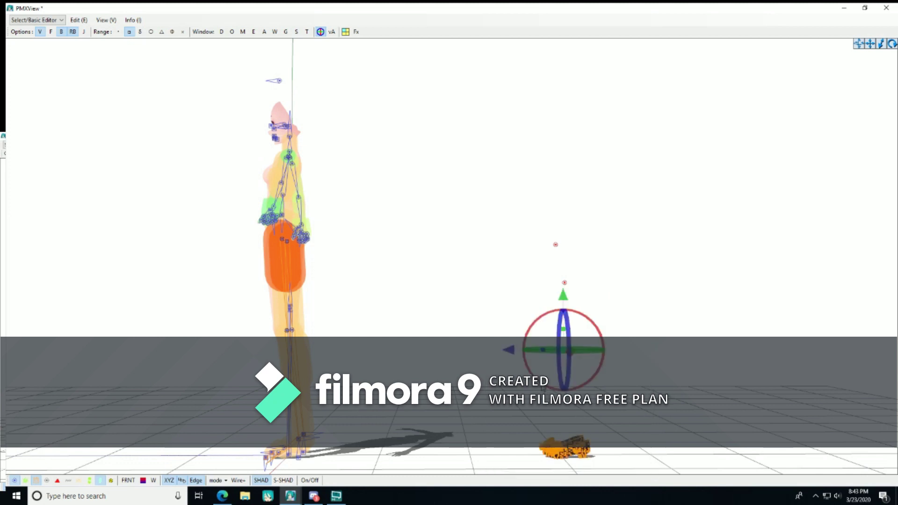
{"action": "left_click_drag", "start_coordinate": [508, 352], "coordinate": [234, 334]}
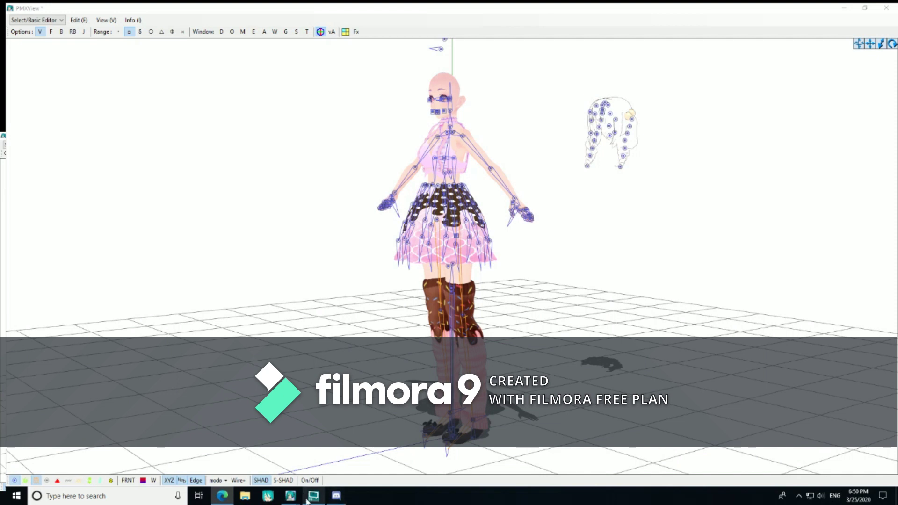
{"action": "left_click", "coordinate": [239, 451]}
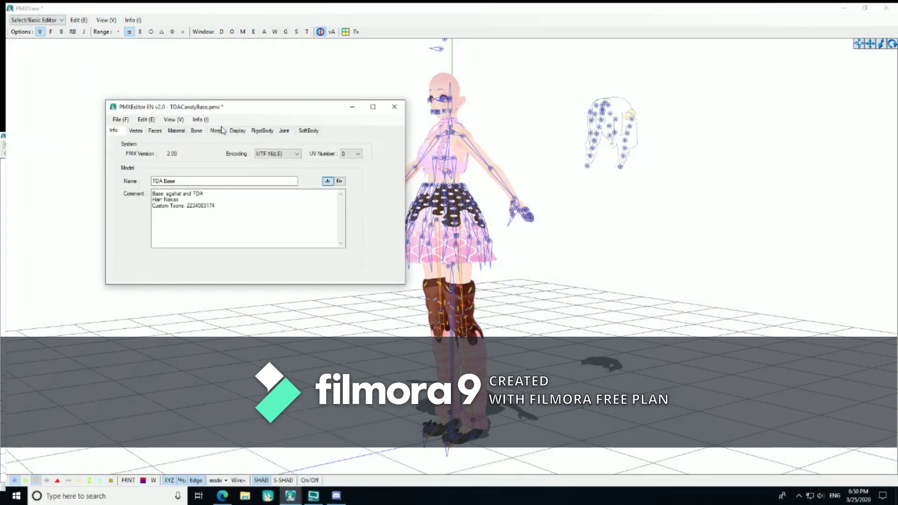
{"action": "left_click", "coordinate": [243, 31]}
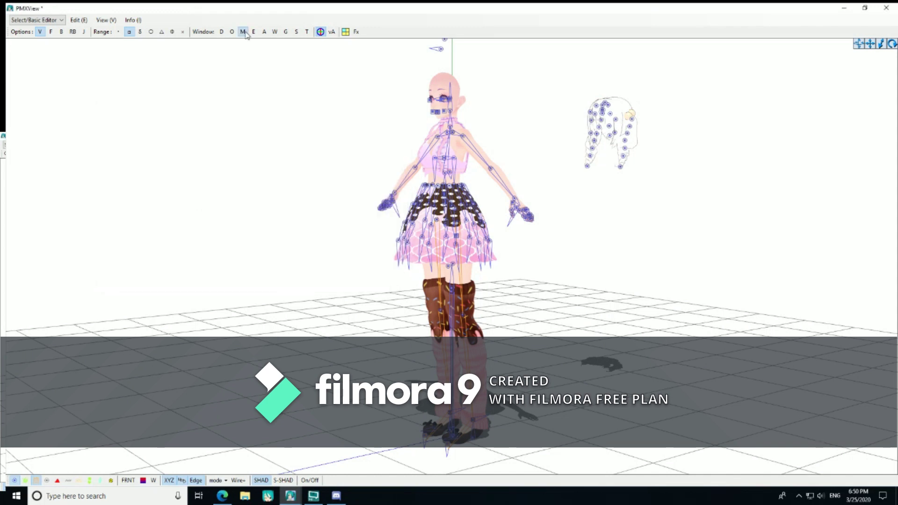
{"action": "scroll", "coordinate": [135, 236], "scroll_direction": "down", "scroll_amount": 6}
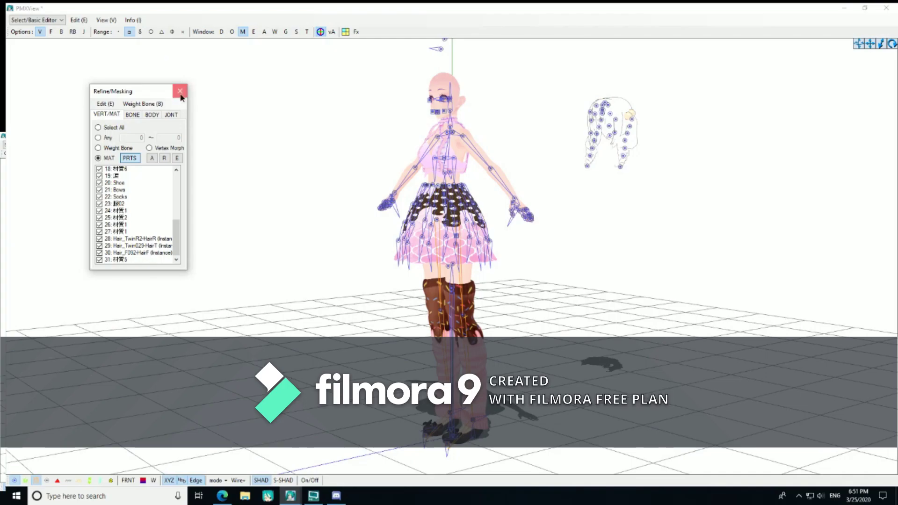
{"action": "left_click", "coordinate": [180, 91]}
Select the Hair_TwinR2-HairR hair material in the model's material list.
{"action": "mouse_move", "coordinate": [290, 495]}
{"action": "left_click", "coordinate": [238, 461]}
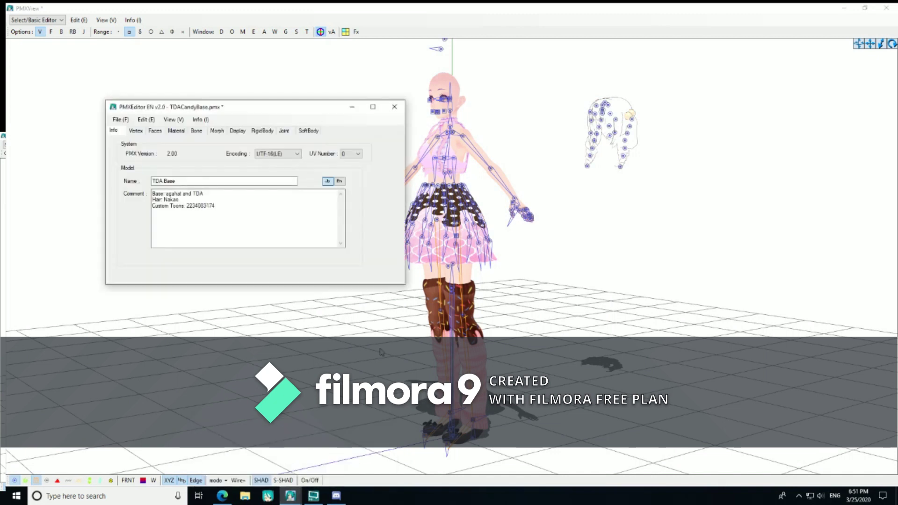
{"action": "left_click", "coordinate": [176, 131]}
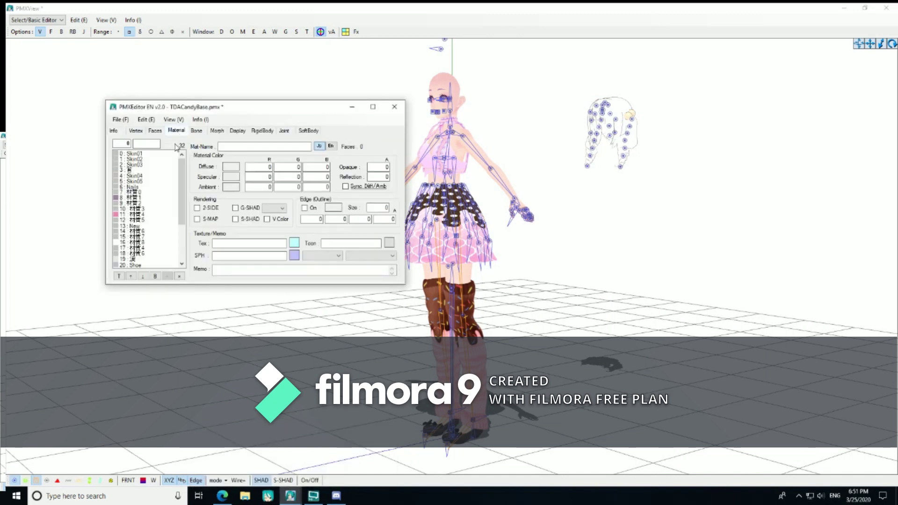
{"action": "scroll", "coordinate": [149, 248], "scroll_direction": "down", "scroll_amount": 4}
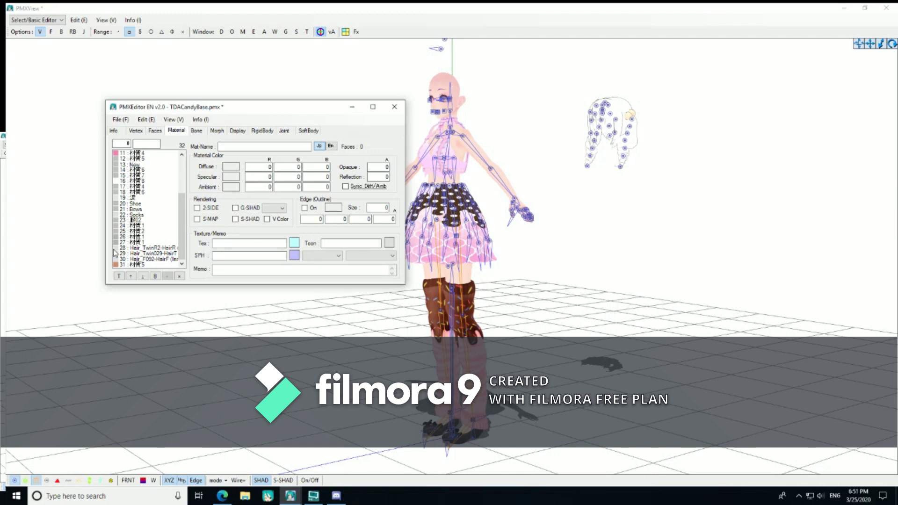
{"action": "left_click", "coordinate": [127, 249]}
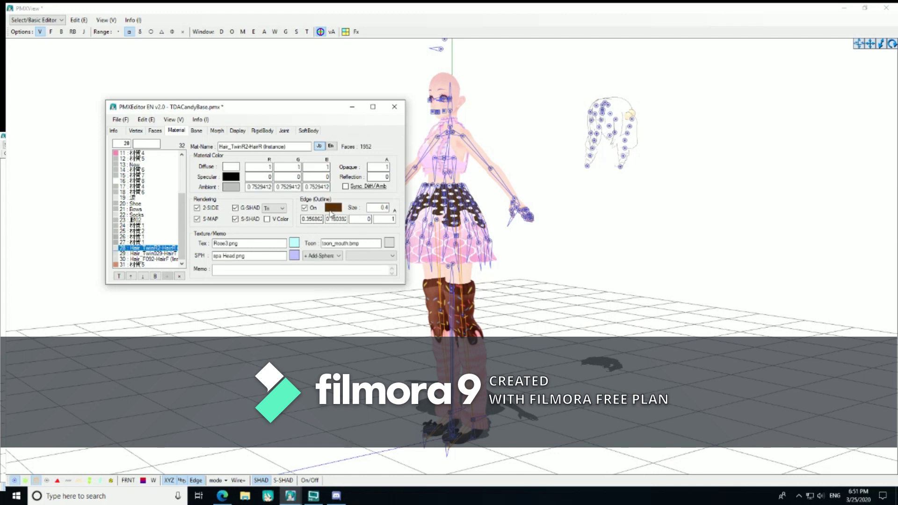
Load classica from the TdaCandyGirlbyLSG\tex folder as its texture and confirm the replacement.
{"action": "left_click", "coordinate": [294, 242]}
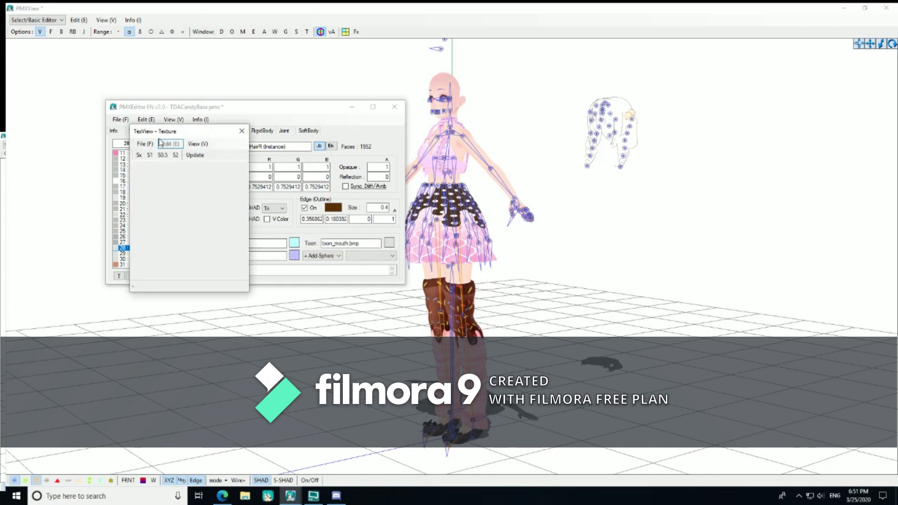
{"action": "left_click", "coordinate": [145, 143]}
{"action": "left_click", "coordinate": [155, 153]}
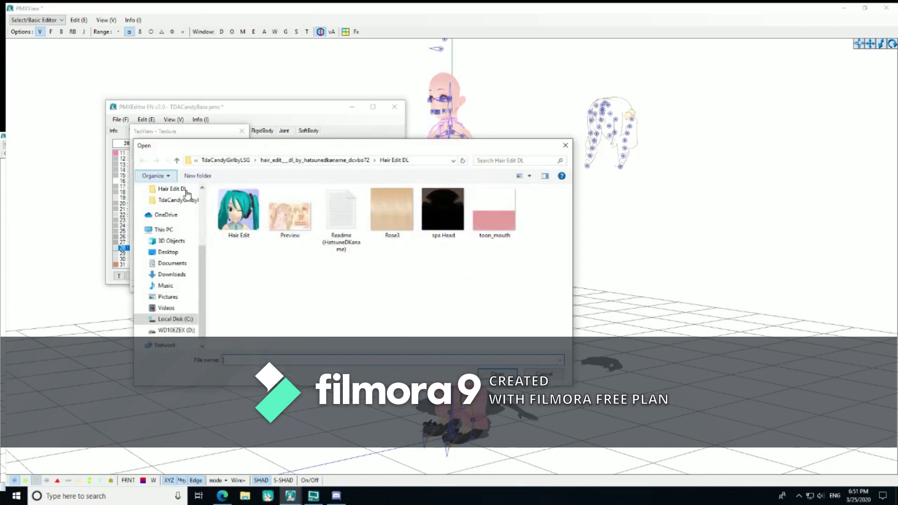
{"action": "left_click", "coordinate": [177, 200]}
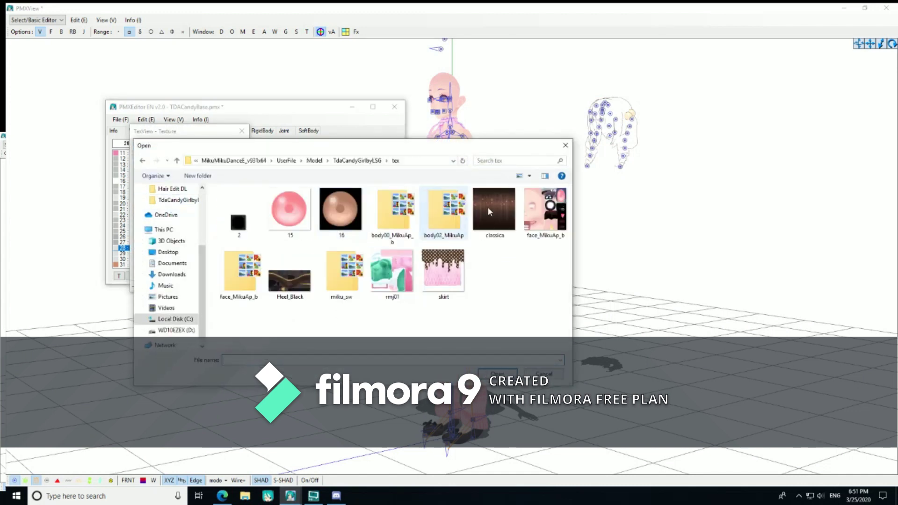
{"action": "left_click", "coordinate": [489, 212]}
{"action": "left_click", "coordinate": [497, 373]}
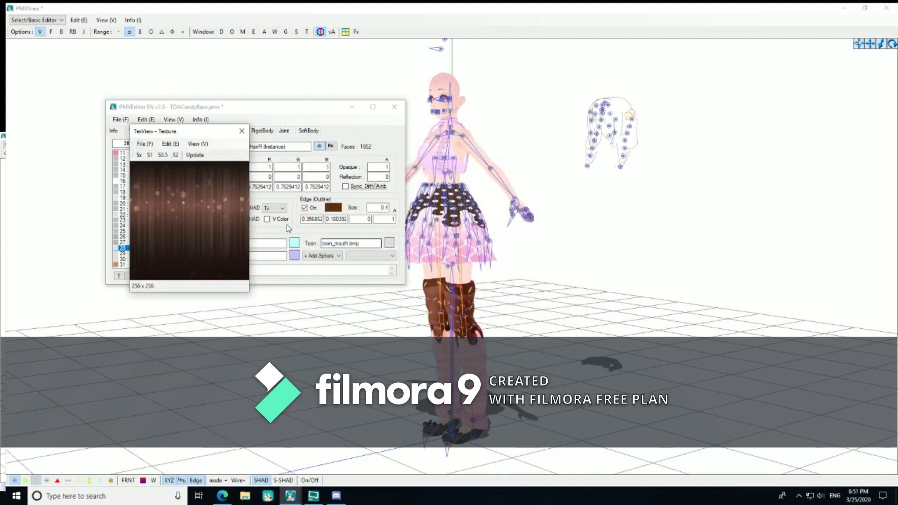
{"action": "left_click", "coordinate": [206, 156]}
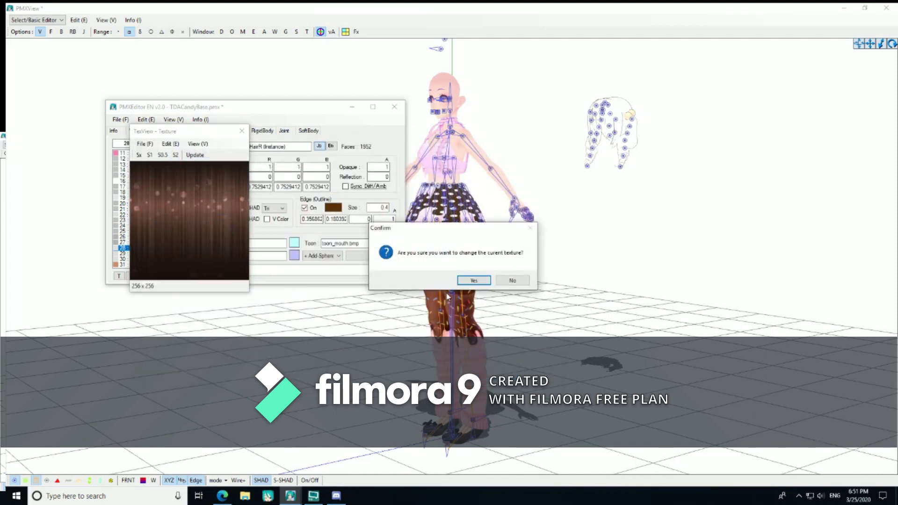
{"action": "left_click", "coordinate": [474, 281]}
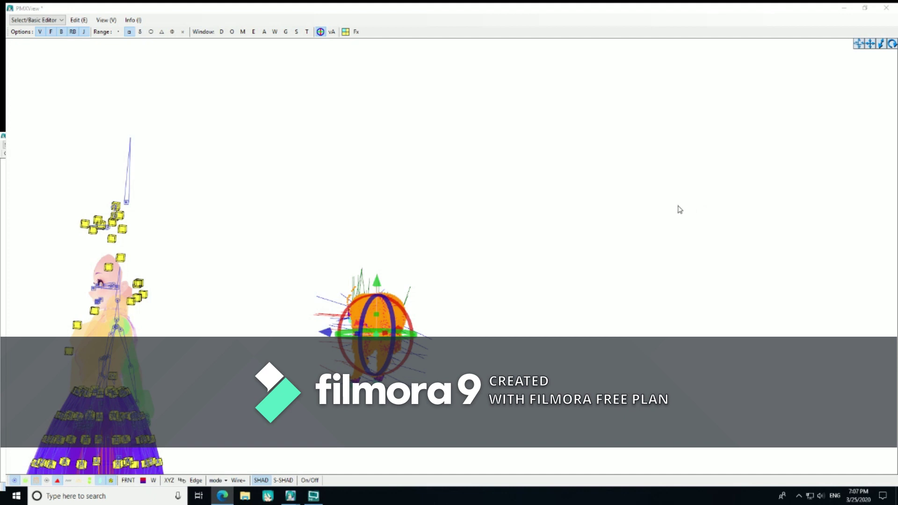
Select the whole imported hair mesh and open a Sub View preview moved to the side.
{"action": "left_click_drag", "start_coordinate": [275, 192], "coordinate": [510, 444]}
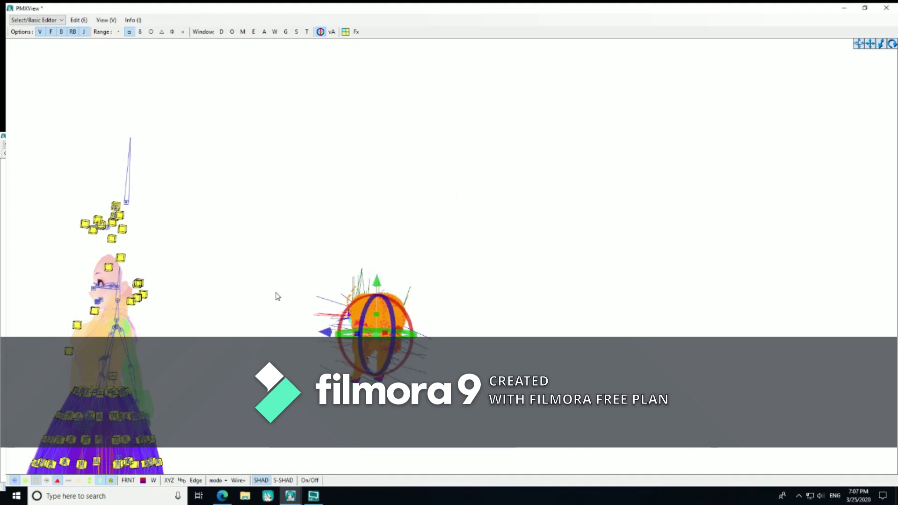
{"action": "left_click", "coordinate": [105, 21]}
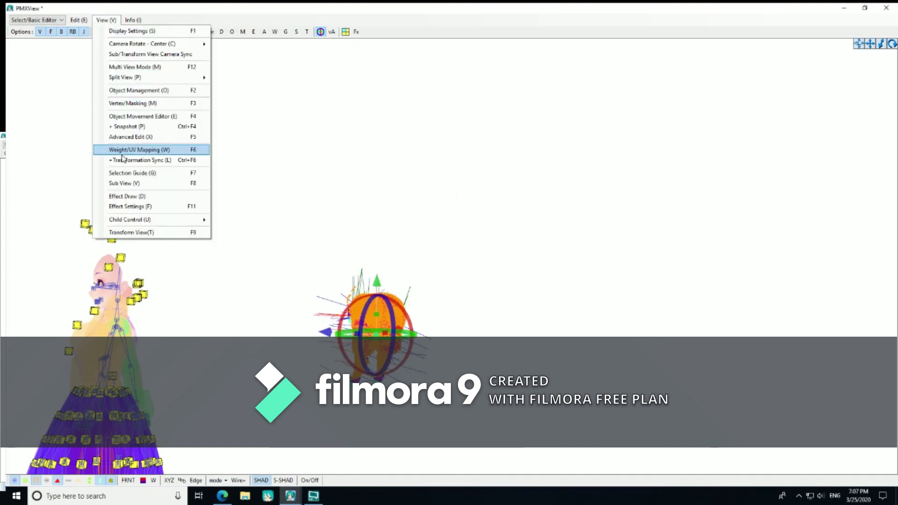
{"action": "left_click", "coordinate": [132, 184]}
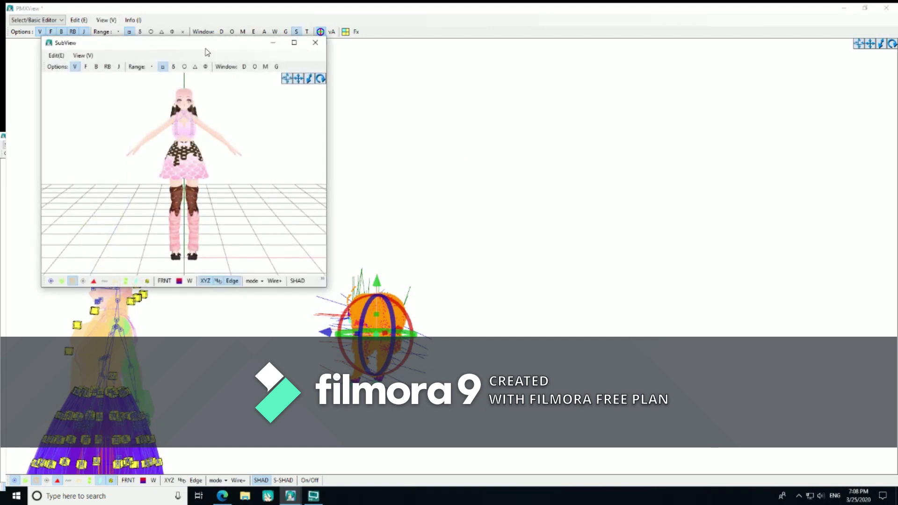
{"action": "left_click_drag", "start_coordinate": [207, 52], "coordinate": [664, 64]}
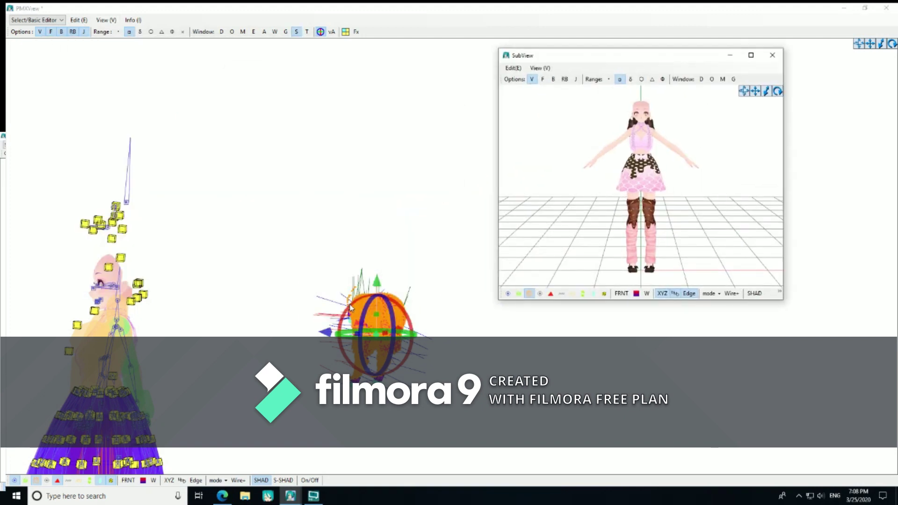
Move the hair mesh up and left so it sits on the model's head.
{"action": "right_click_drag", "start_coordinate": [425, 300], "coordinate": [487, 375]}
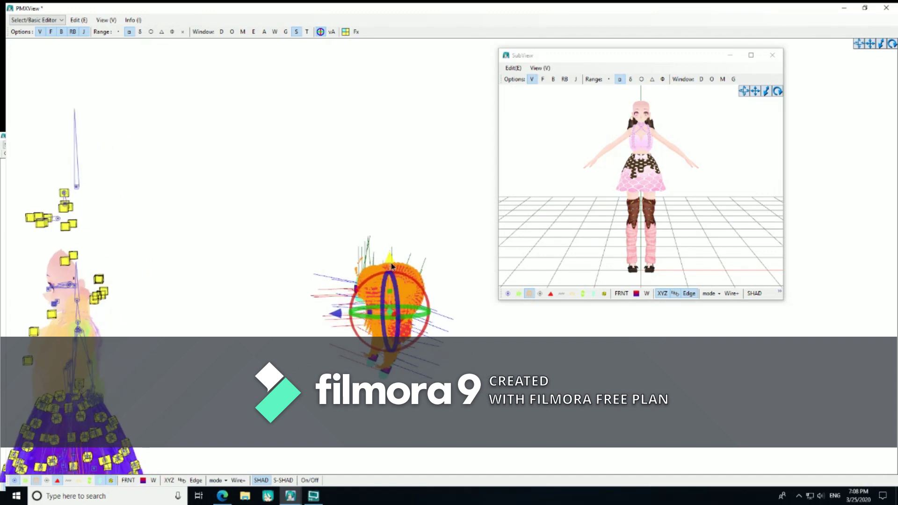
{"action": "left_click_drag", "start_coordinate": [391, 254], "coordinate": [391, 247]}
{"action": "left_click_drag", "start_coordinate": [316, 305], "coordinate": [23, 313]}
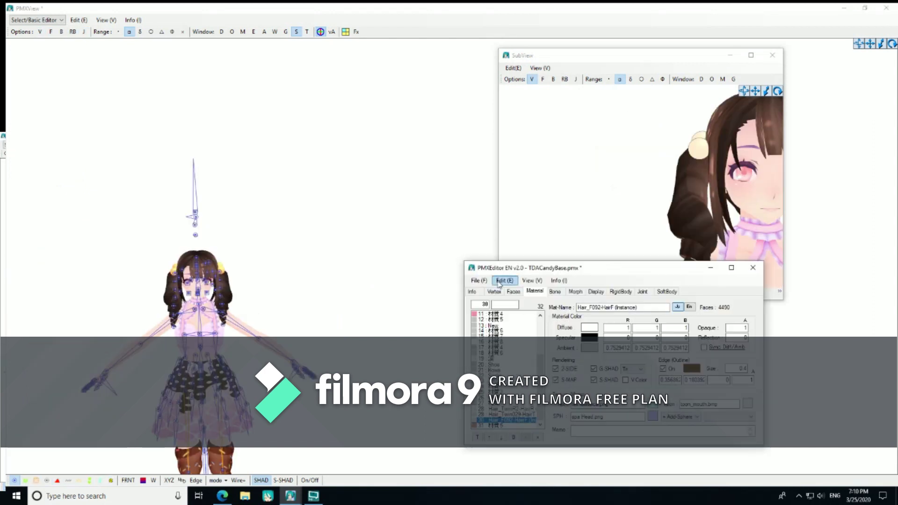
Save the model over TDACandyBase.pmx in the TdaCandyGirlbyLSG folder.
{"action": "left_click", "coordinate": [476, 280]}
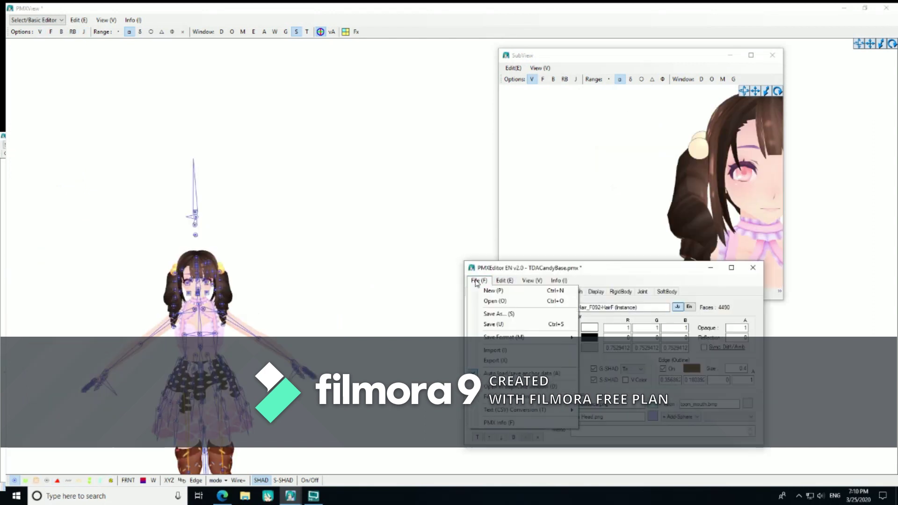
{"action": "left_click", "coordinate": [489, 326]}
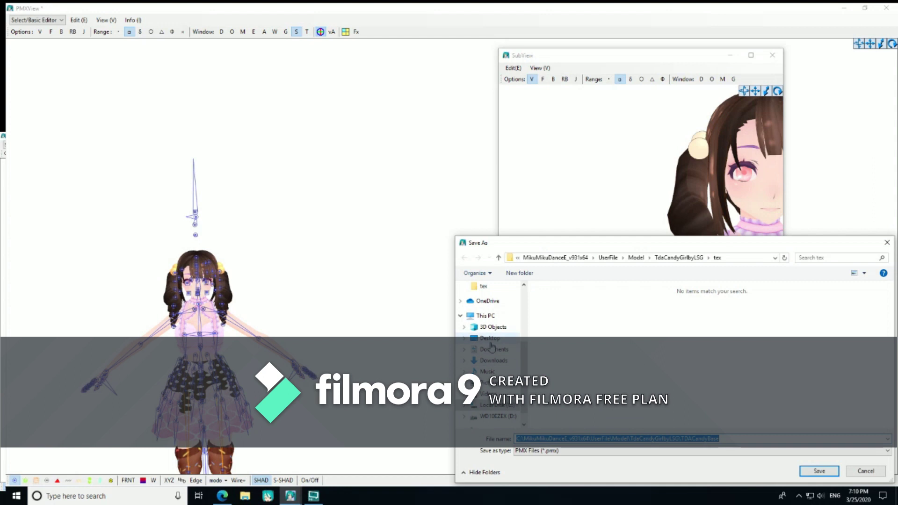
{"action": "scroll", "coordinate": [502, 291], "scroll_direction": "down", "scroll_amount": 1}
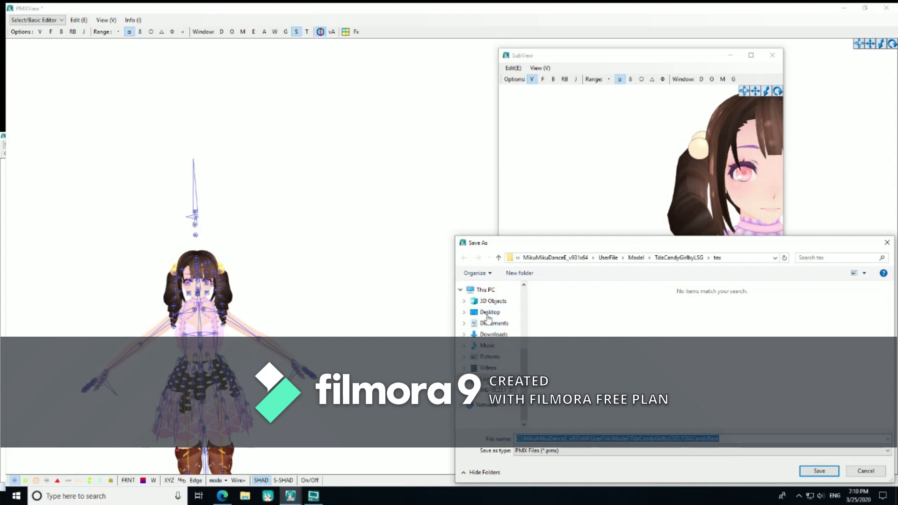
{"action": "scroll", "coordinate": [488, 318], "scroll_direction": "up", "scroll_amount": 2}
{"action": "left_click", "coordinate": [498, 320]}
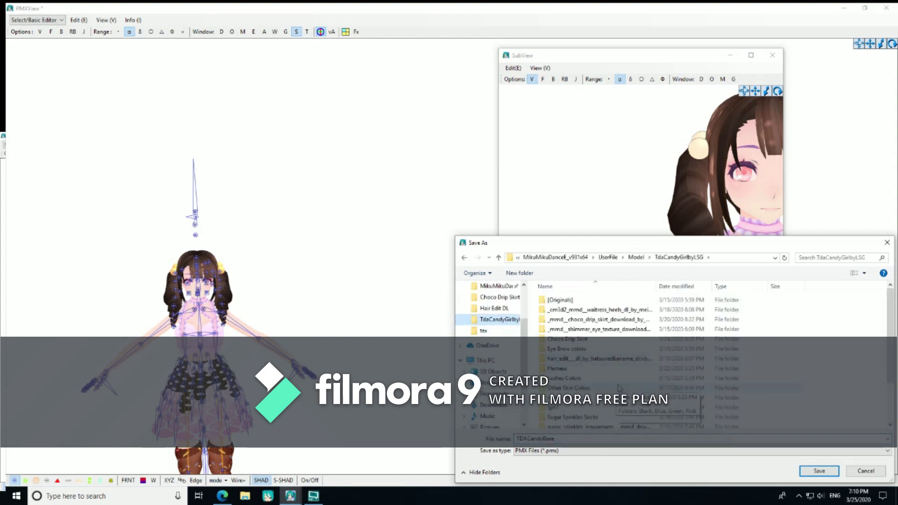
{"action": "scroll", "coordinate": [618, 389], "scroll_direction": "down", "scroll_amount": 2}
{"action": "left_click", "coordinate": [571, 424]}
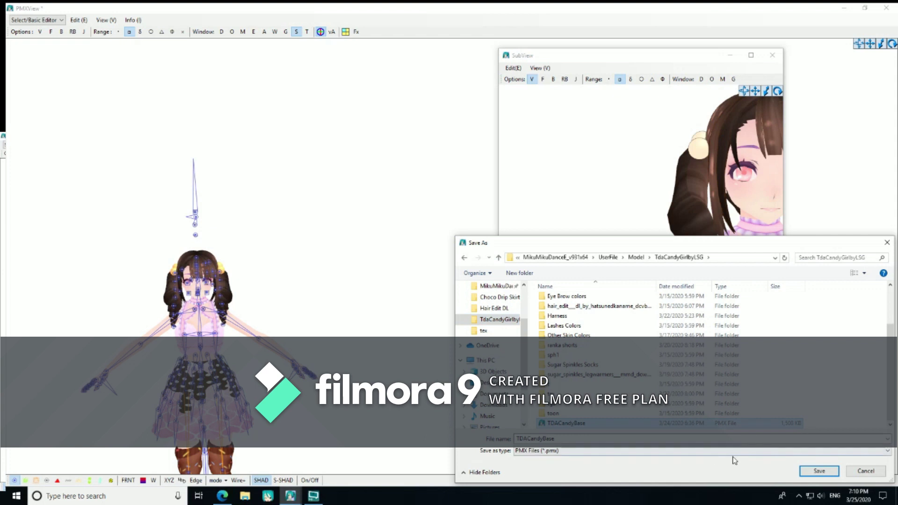
{"action": "left_click", "coordinate": [810, 468]}
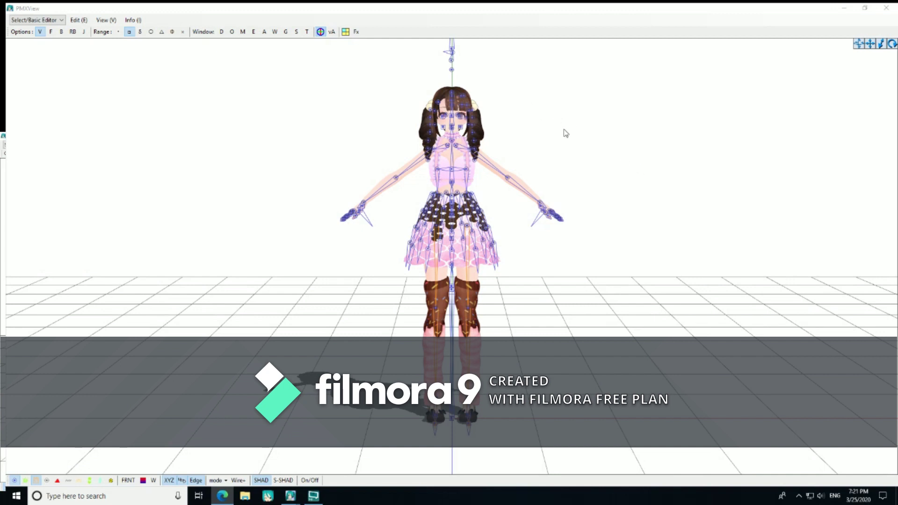
In material masking, uncheck all materials, then check only the three hair materials (28–30).
{"action": "left_click", "coordinate": [62, 34]}
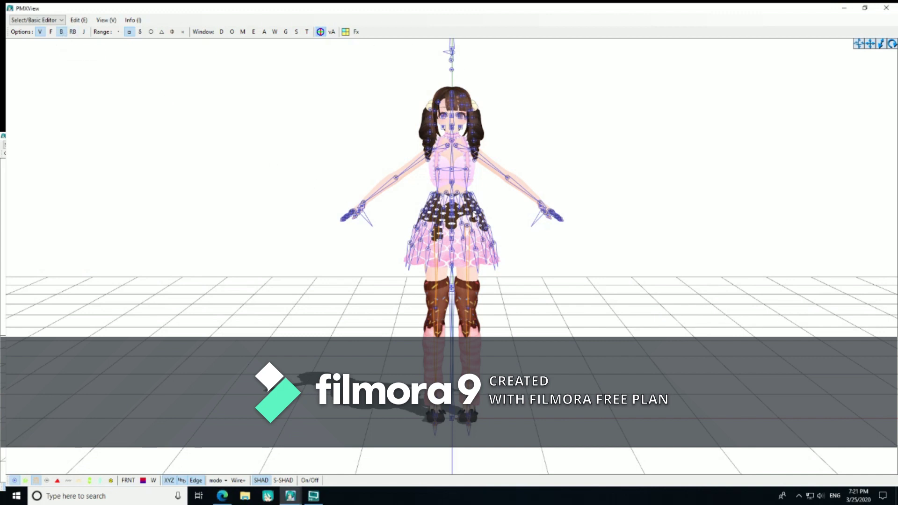
{"action": "left_click", "coordinate": [243, 32]}
{"action": "scroll", "coordinate": [123, 219], "scroll_direction": "down", "scroll_amount": 6}
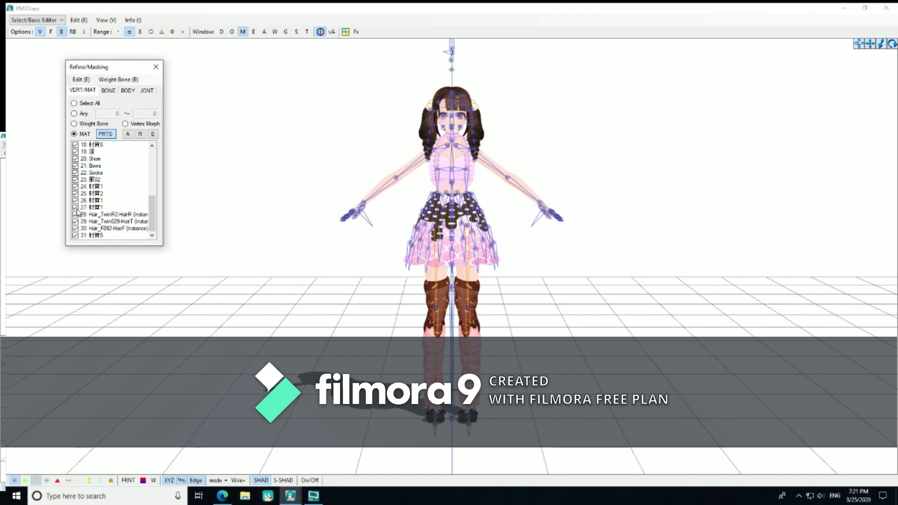
{"action": "right_click", "coordinate": [78, 207]}
{"action": "left_click", "coordinate": [103, 284]}
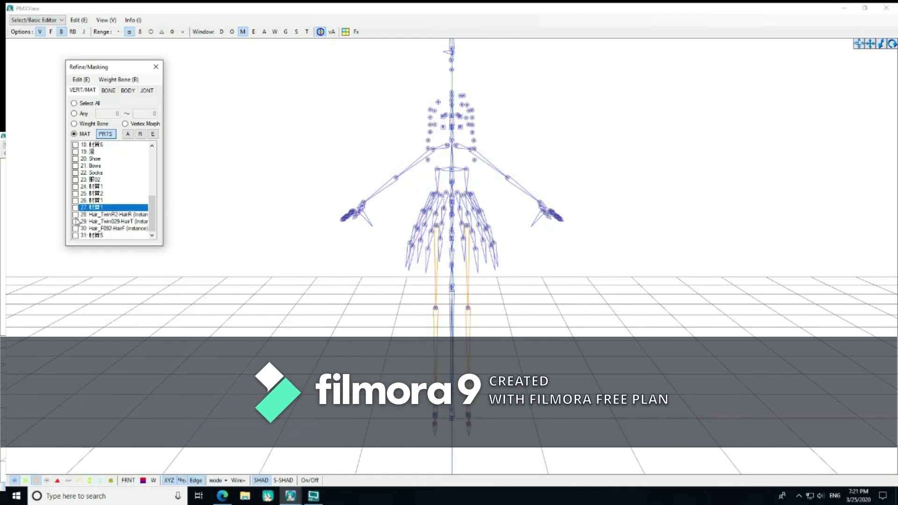
{"action": "left_click", "coordinate": [76, 214]}
{"action": "left_click", "coordinate": [75, 221]}
{"action": "left_click", "coordinate": [74, 229]}
{"action": "left_click", "coordinate": [75, 228]}
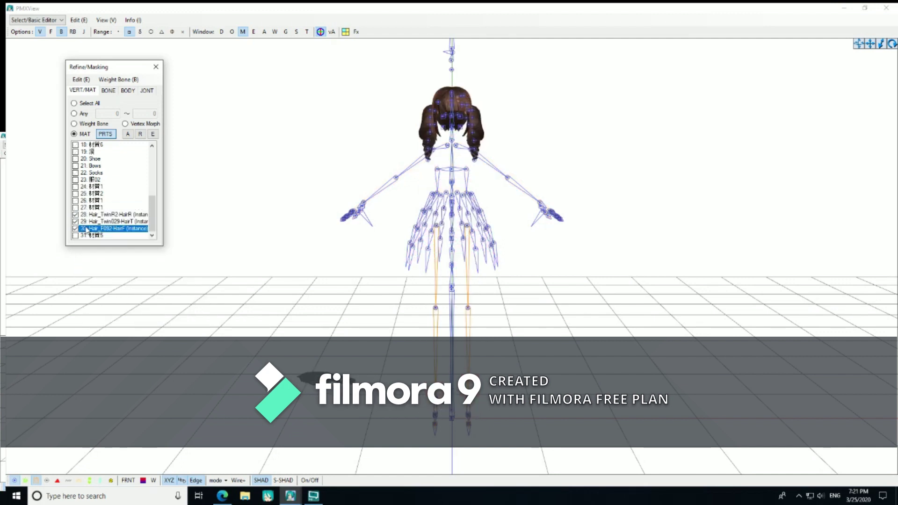
Select the head bone on the model.
{"action": "left_click", "coordinate": [105, 135]}
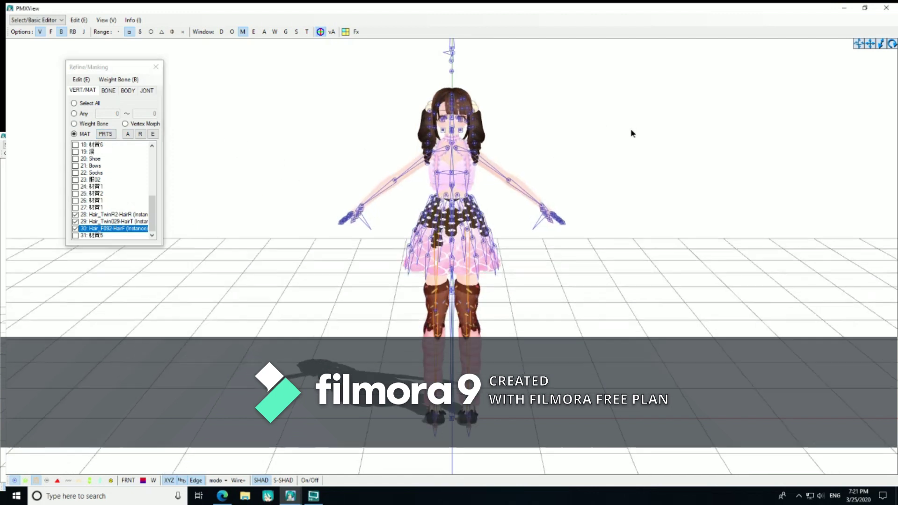
{"action": "mouse_move", "coordinate": [631, 134]}
{"action": "right_mouse_down"}
{"action": "mouse_move", "coordinate": [627, 147]}
{"action": "mouse_move", "coordinate": [627, 128]}
{"action": "right_mouse_up"}
{"action": "scroll", "coordinate": [651, 217], "scroll_direction": "up", "scroll_amount": 6}
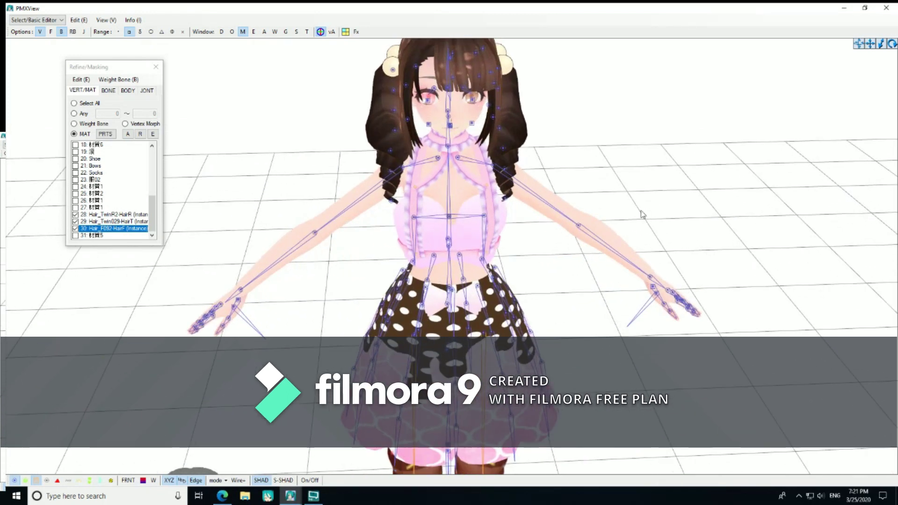
{"action": "left_click", "coordinate": [449, 115]}
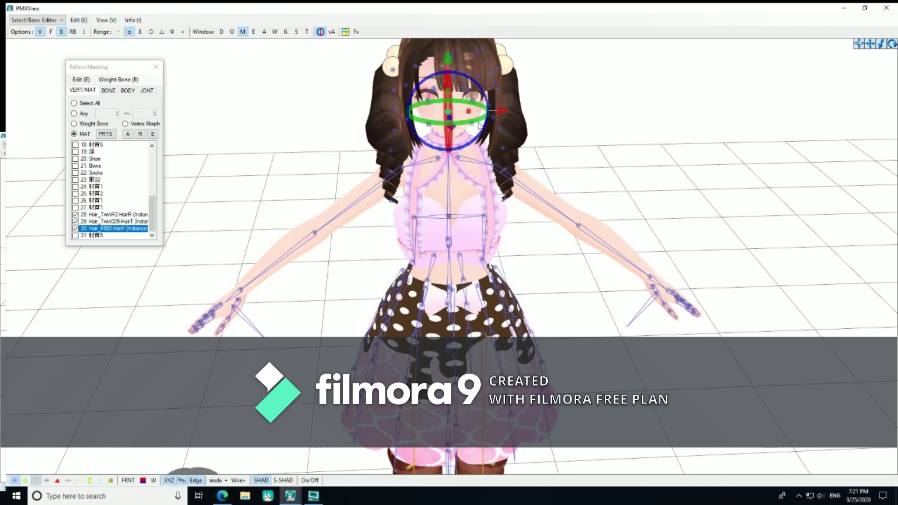
Paint weight 100 to the head bone across all twin-tail hair vertices, then stop painting.
{"action": "left_click", "coordinate": [275, 33]}
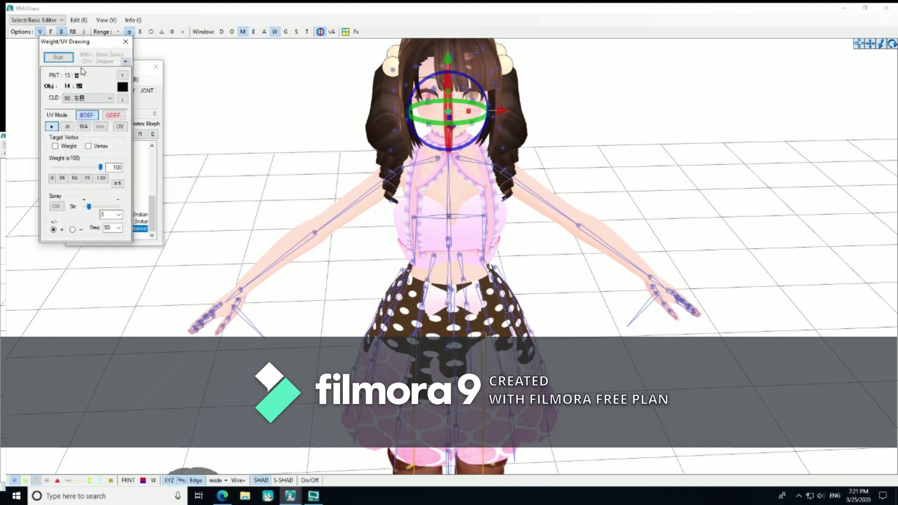
{"action": "left_click", "coordinate": [65, 61]}
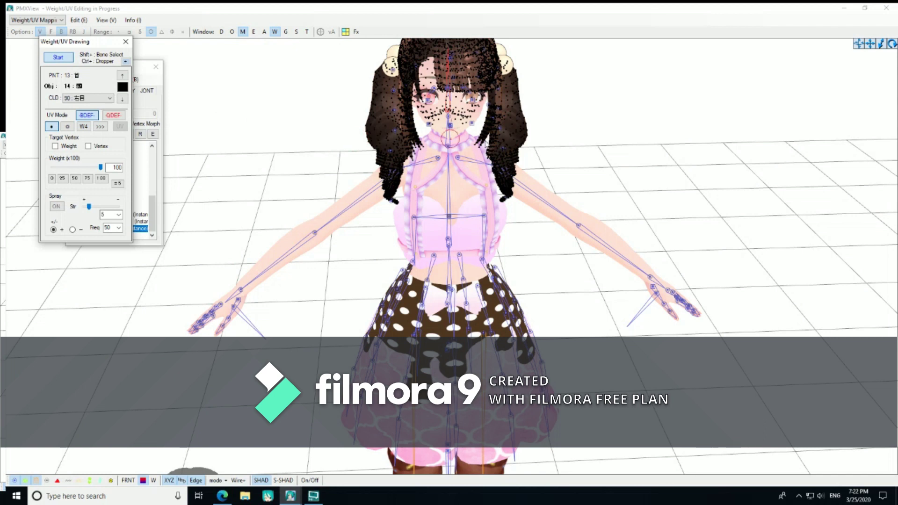
{"action": "scroll", "coordinate": [593, 140], "scroll_direction": "down", "scroll_amount": 4}
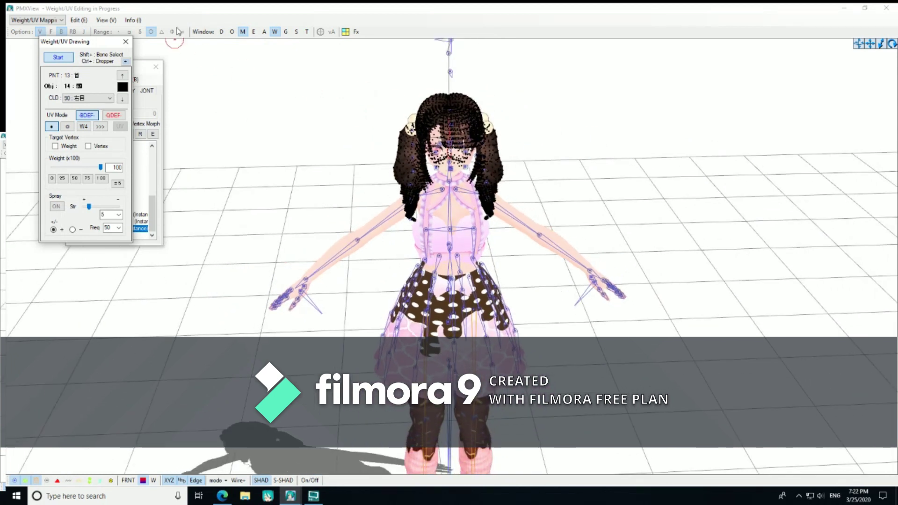
{"action": "left_click_drag", "start_coordinate": [96, 47], "coordinate": [68, 90]}
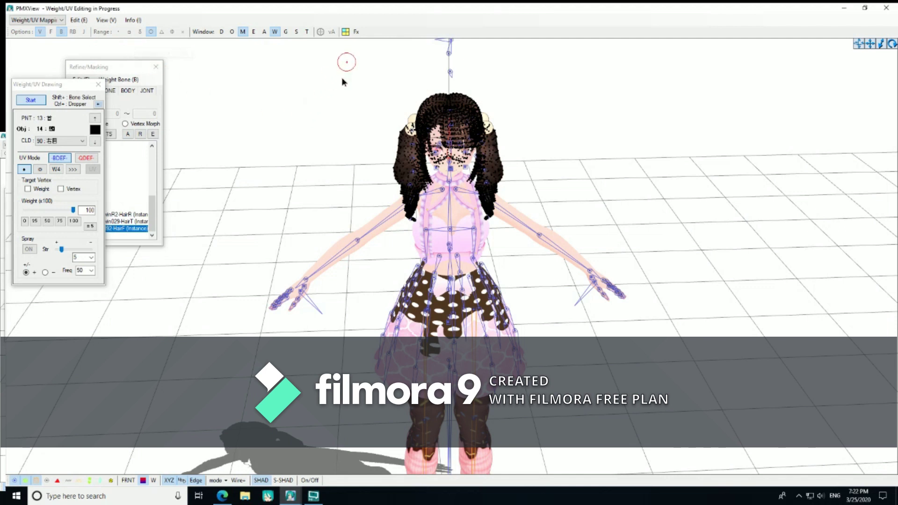
{"action": "mouse_move", "coordinate": [383, 114]}
{"action": "left_mouse_down"}
{"action": "mouse_move", "coordinate": [407, 192]}
{"action": "mouse_move", "coordinate": [482, 123]}
{"action": "mouse_move", "coordinate": [528, 174]}
{"action": "left_mouse_up"}
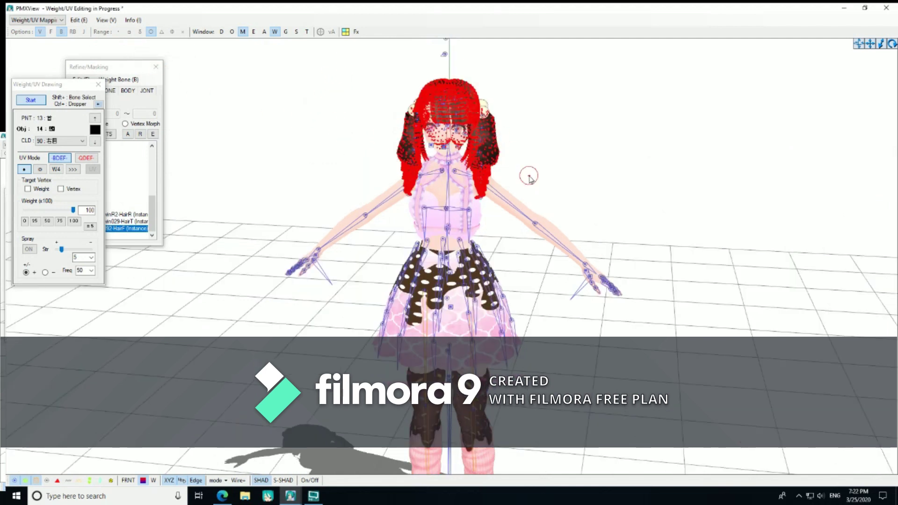
{"action": "left_click", "coordinate": [30, 100]}
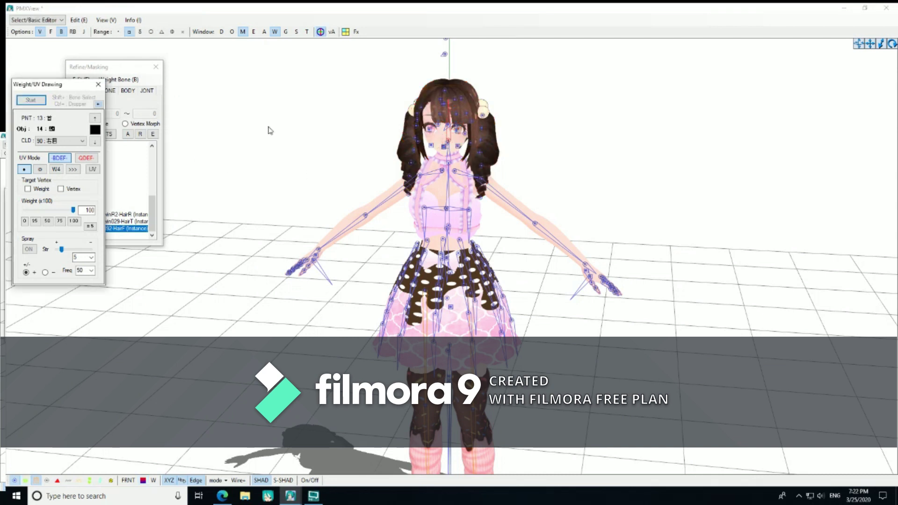
{"action": "left_click", "coordinate": [287, 497]}
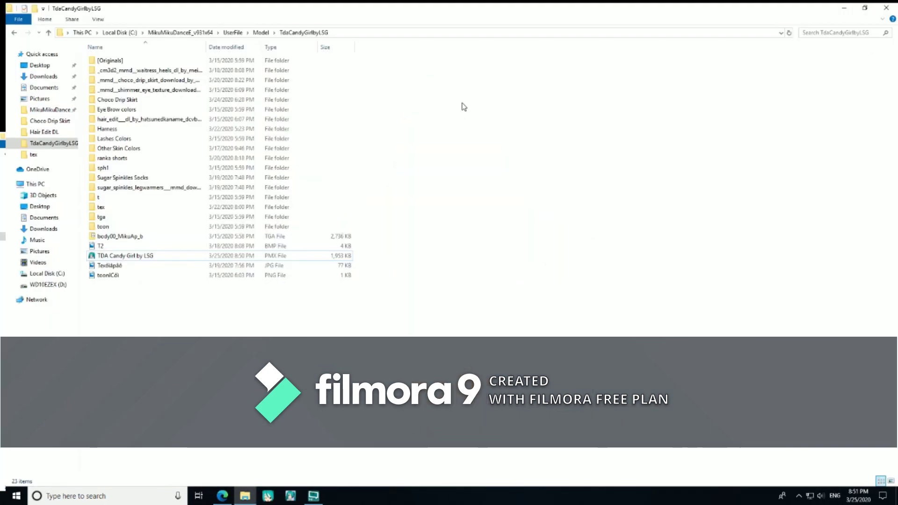